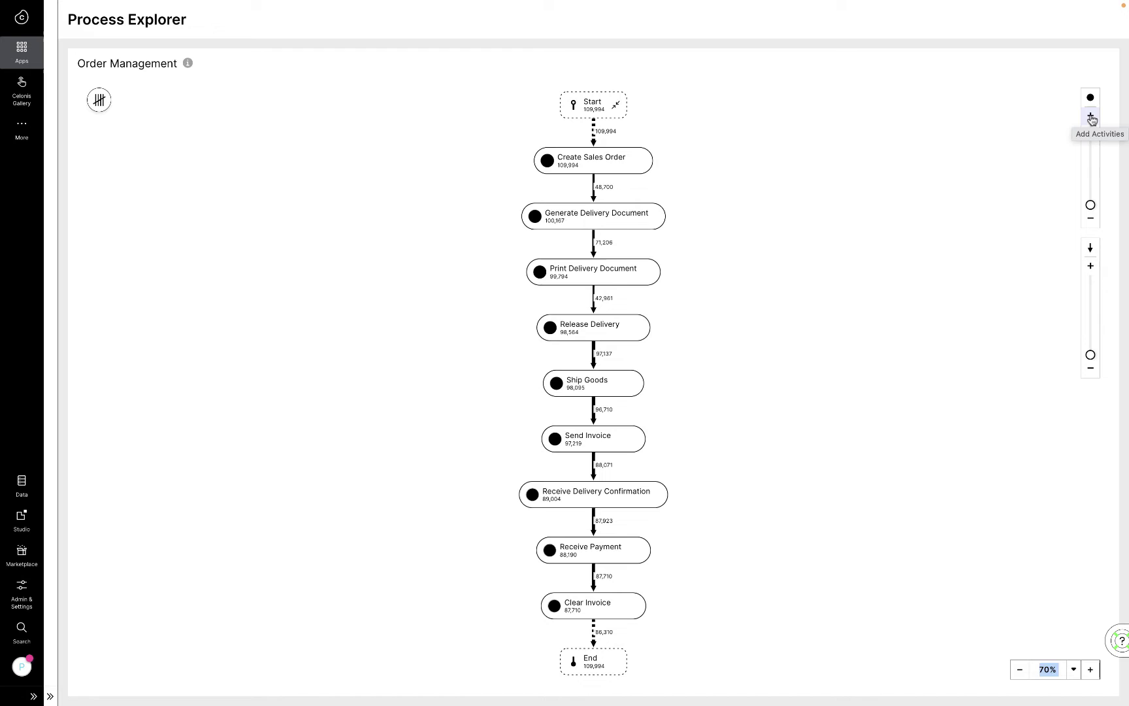
Step: Max out the Activities and Connections sliders so the Order Management map shows every variant
left_click(1090, 118)
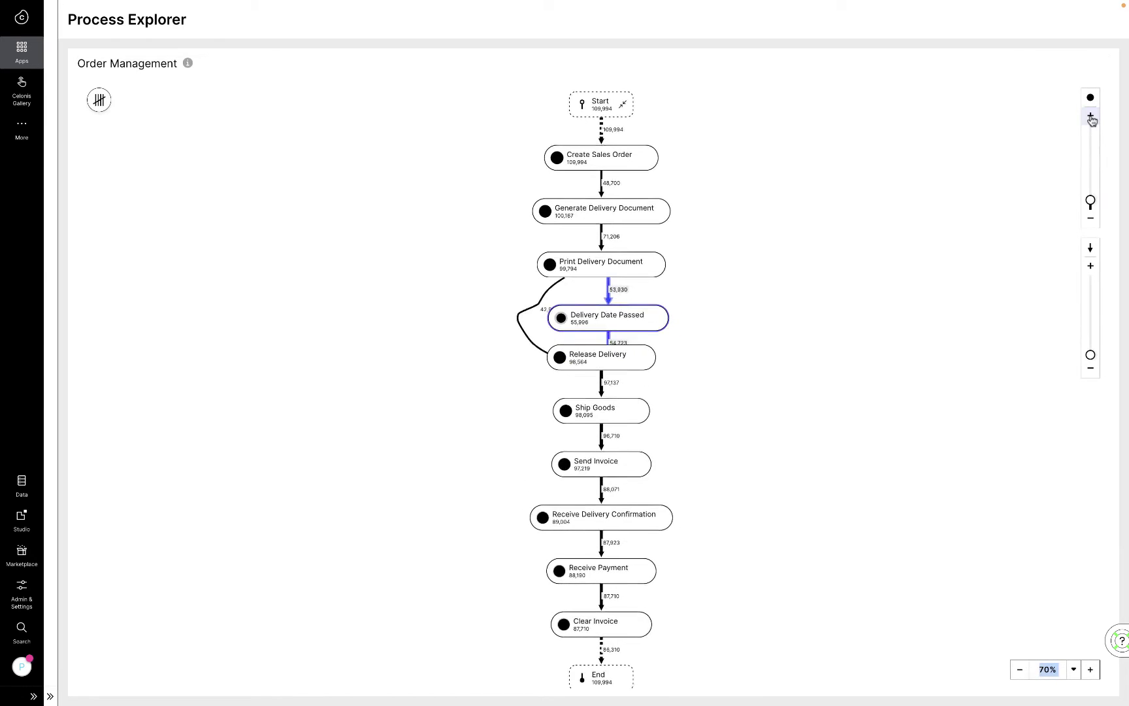
left_click(1090, 118)
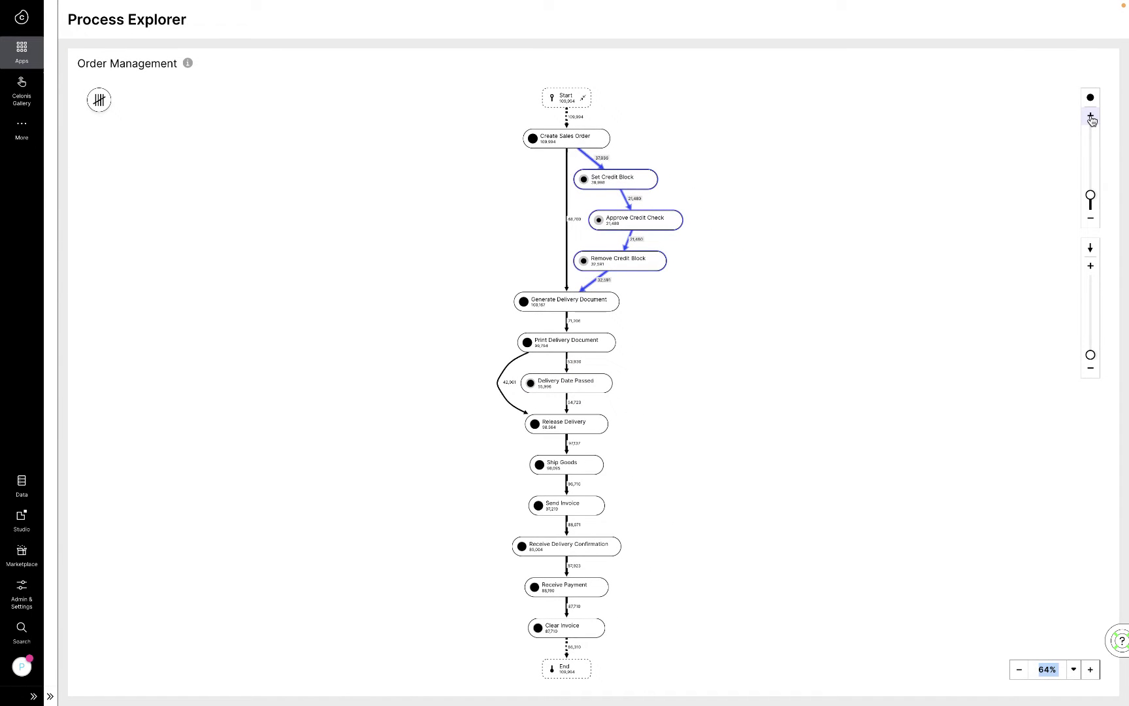
mouse_move(1090, 193)
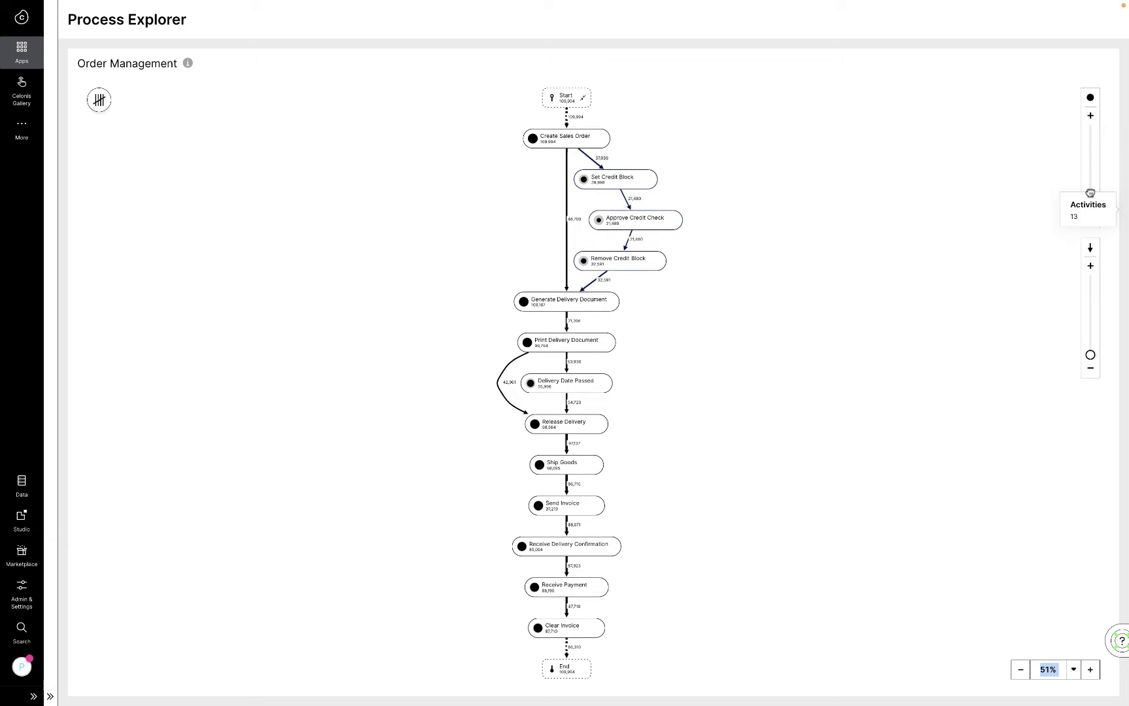
left_click_drag(1090, 192, 1090, 130)
mouse_move(1091, 353)
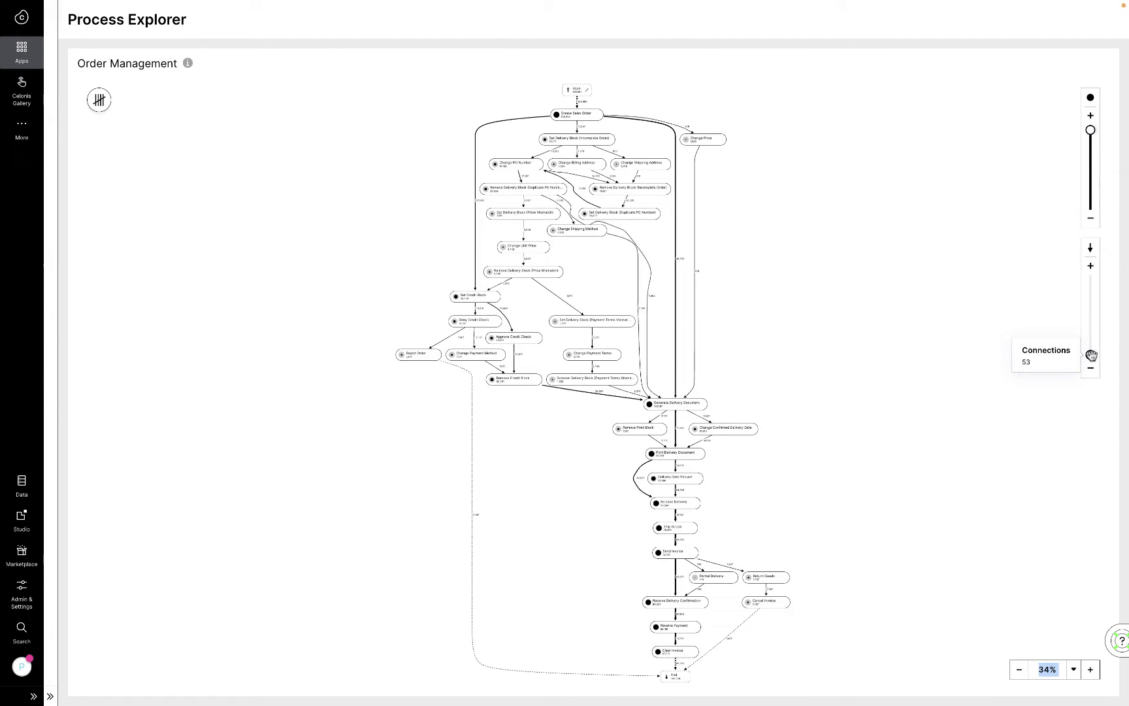
left_click_drag(1091, 354, 1090, 280)
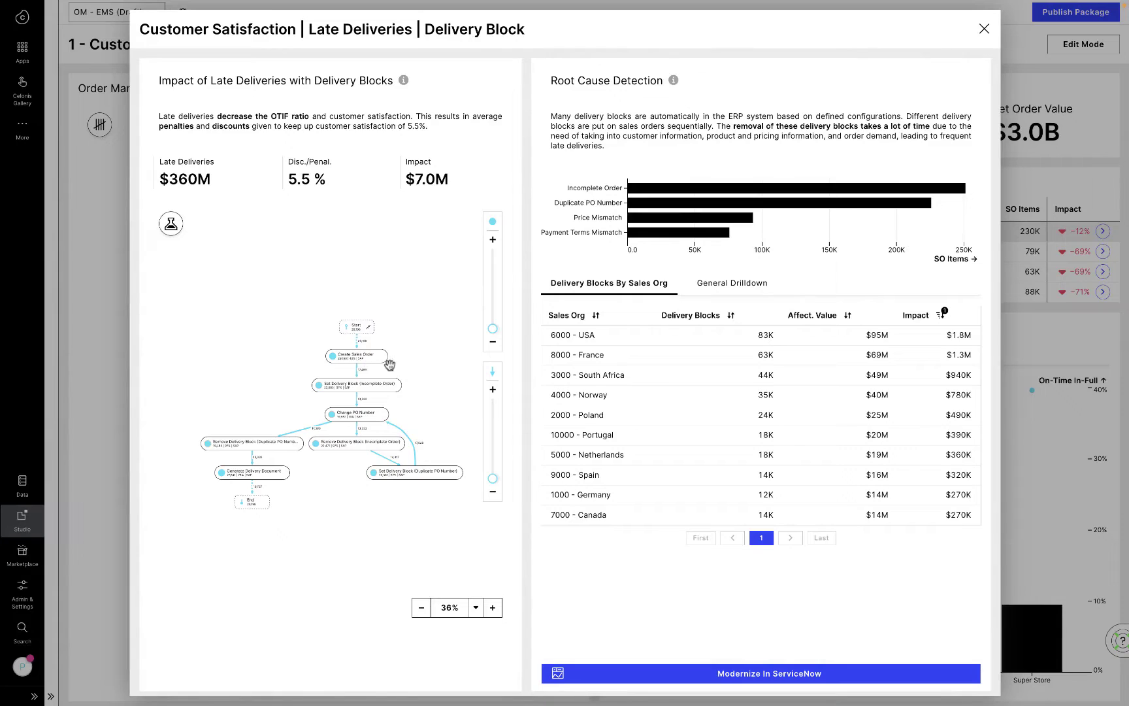
Step: Add more activities to the delivery block graph, bringing in the price mismatch and credit block steps
scroll(389, 364, "up", 1)
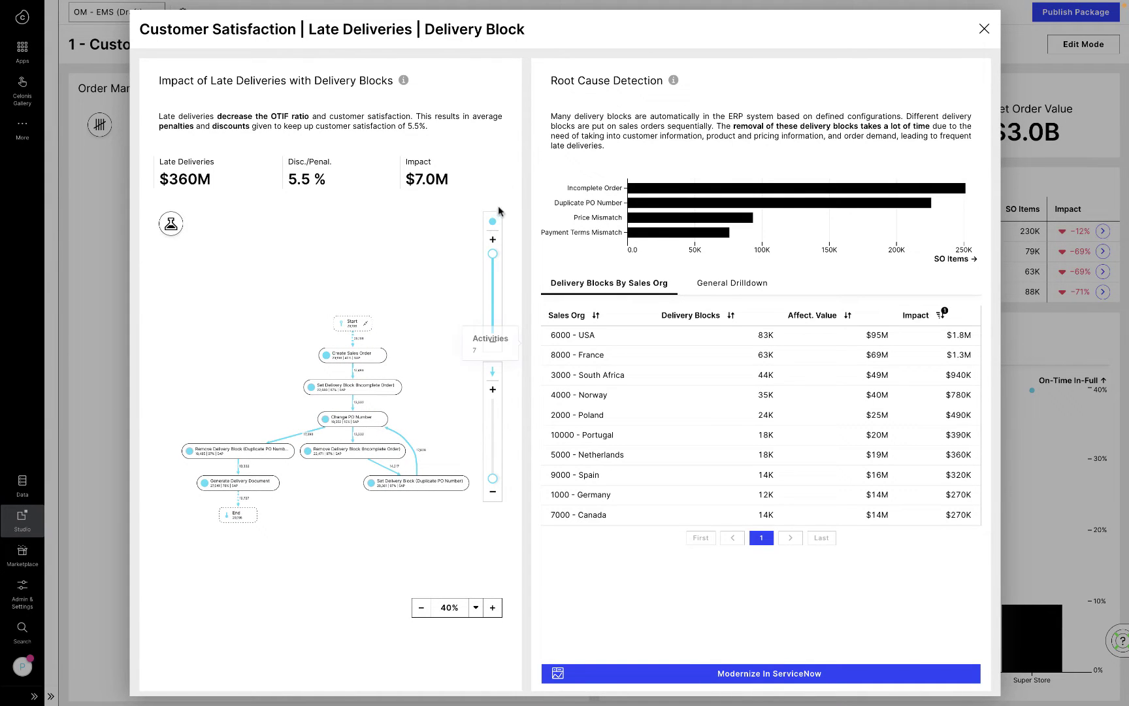
left_click_drag(338, 505, 322, 482)
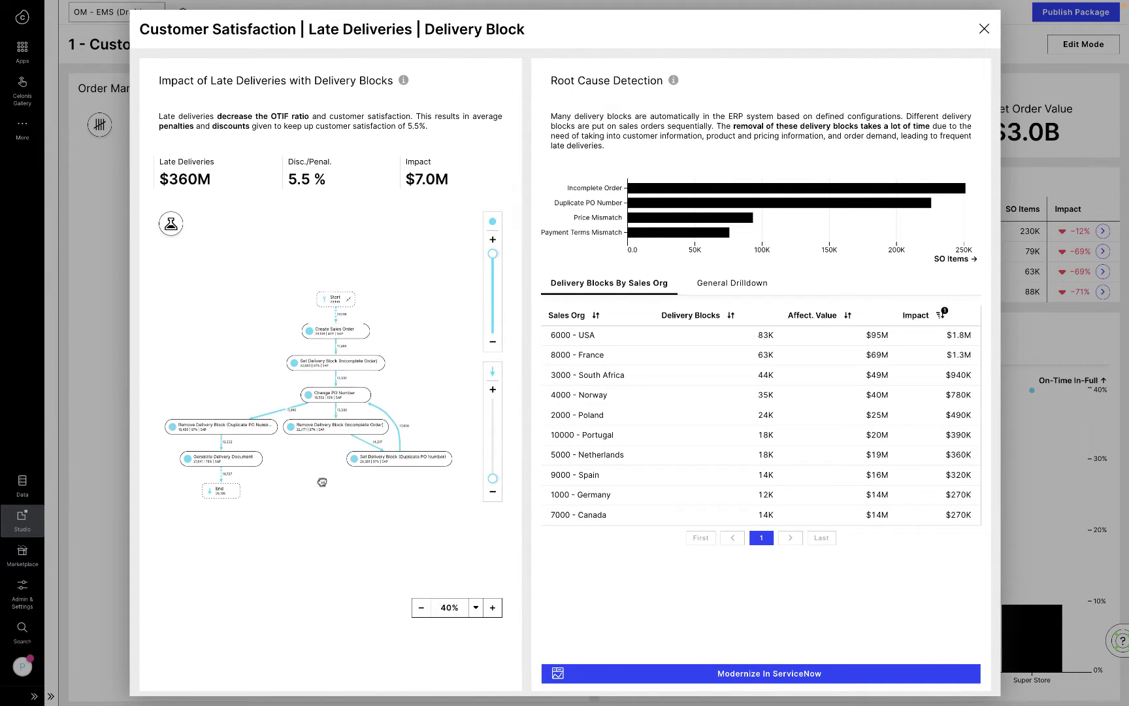
left_click(492, 241)
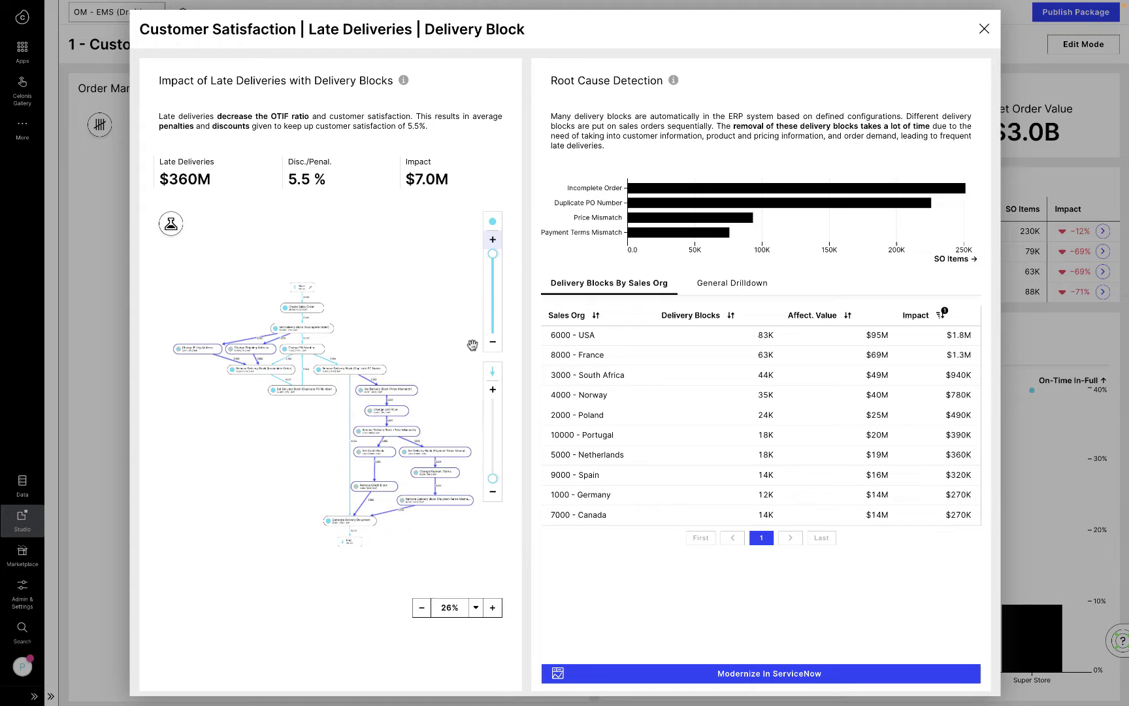
scroll(348, 319, "up", 4)
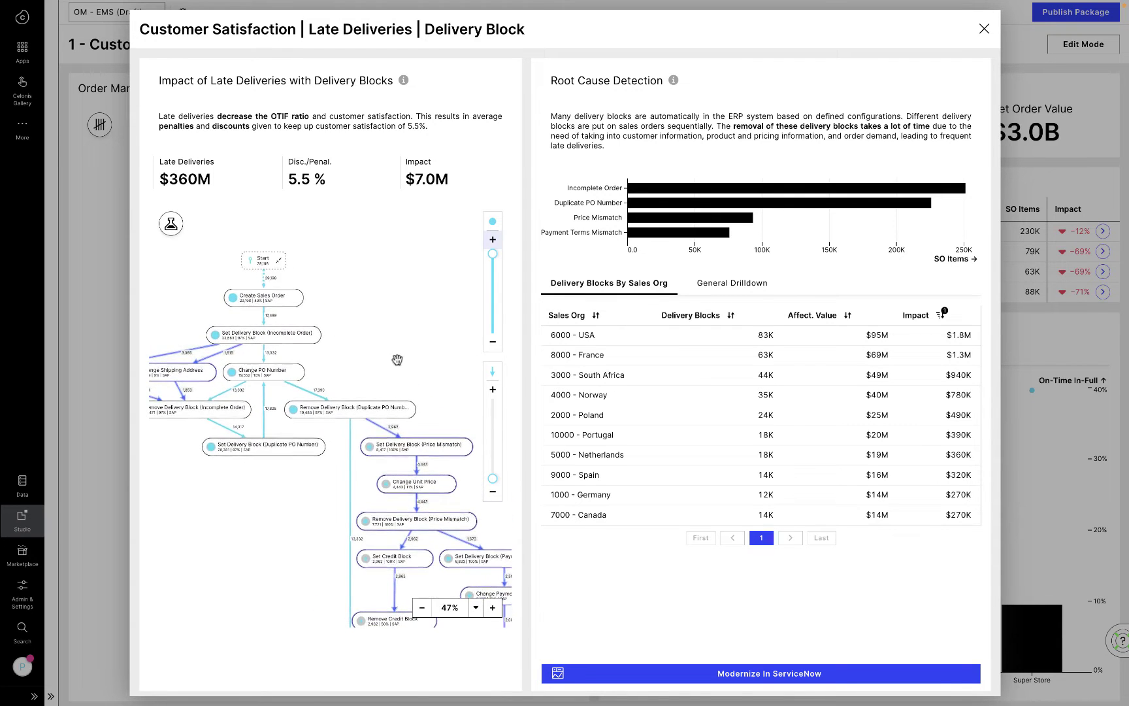
left_click_drag(397, 360, 368, 312)
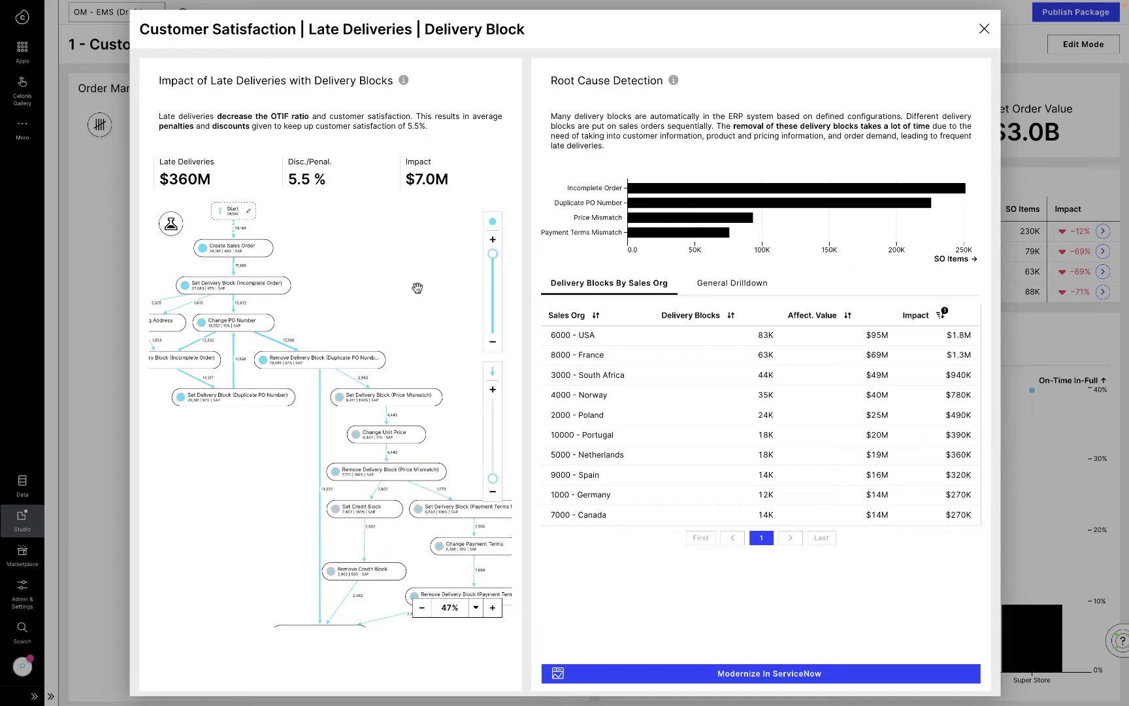
mouse_move(633, 192)
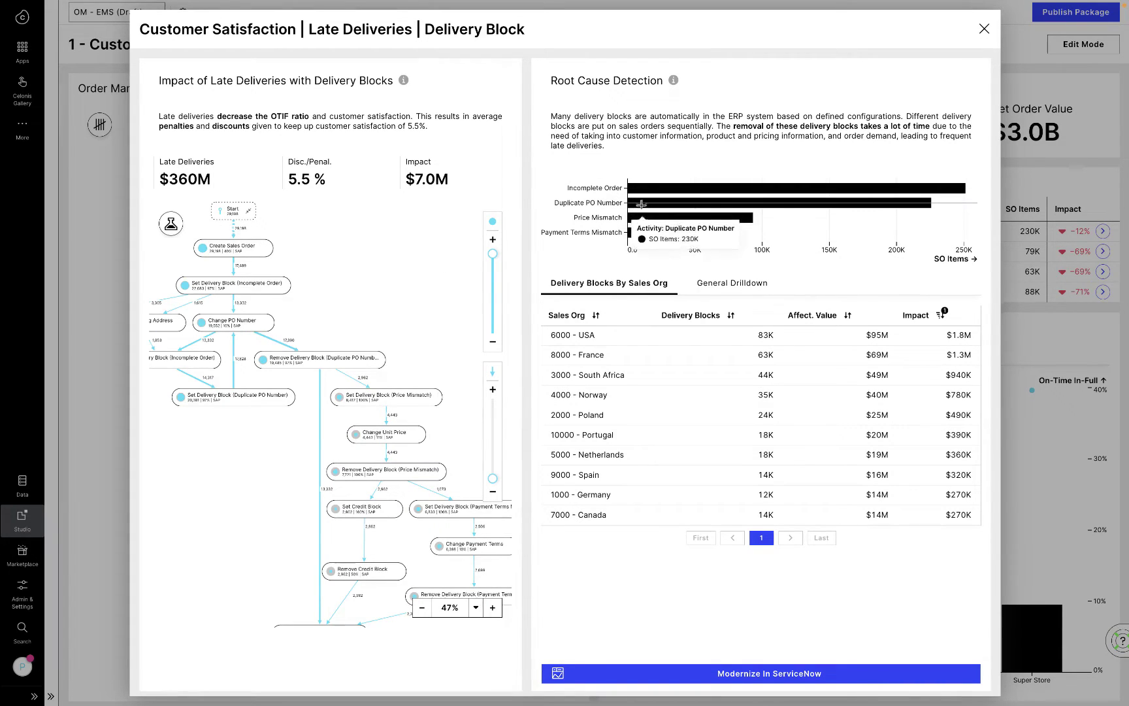
mouse_move(638, 227)
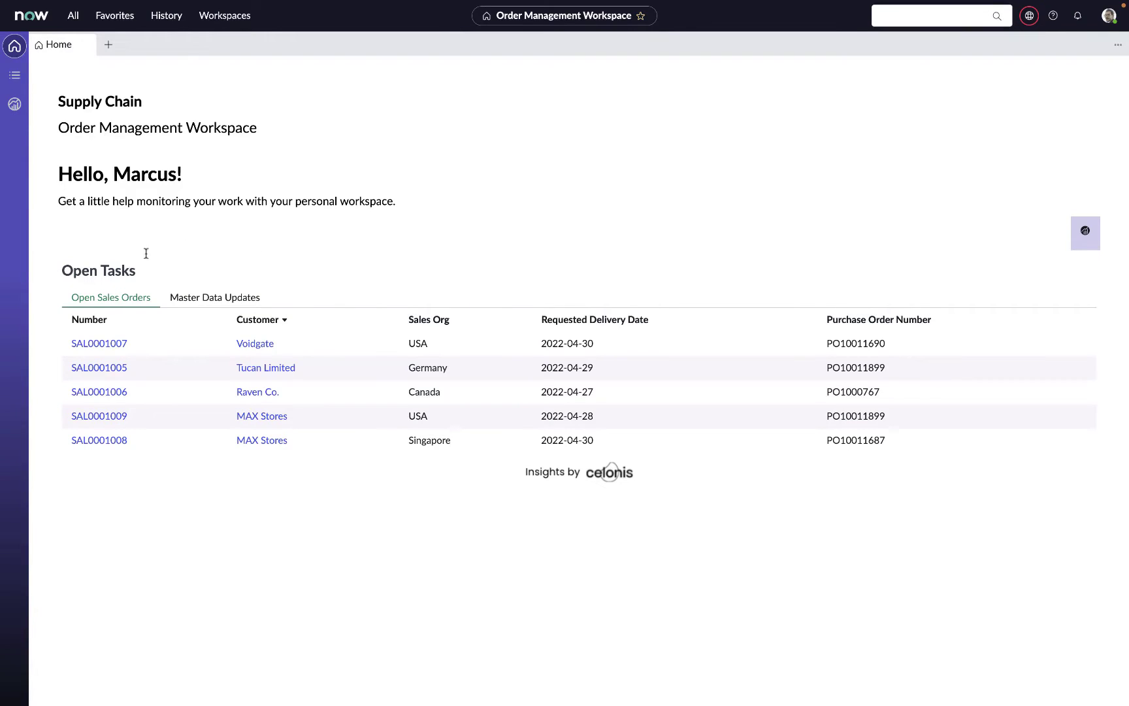
Step: Open Voidgate's sales order review playbook and skip the Review Sales Order task
left_click(93, 345)
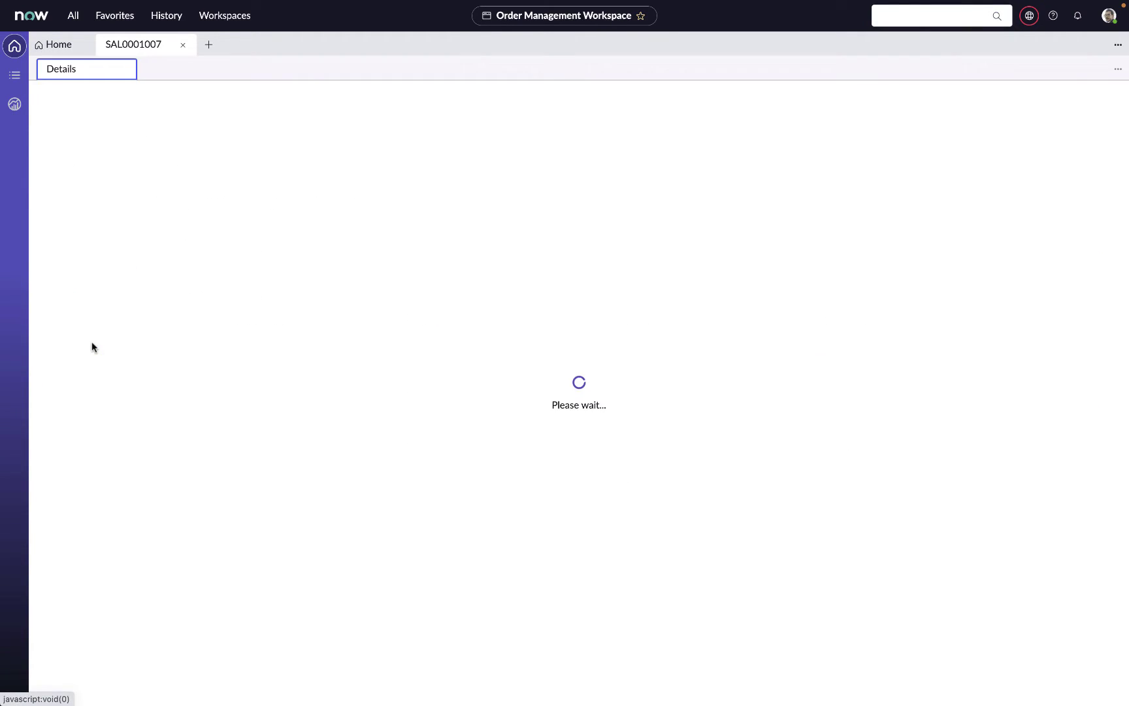
left_click(145, 138)
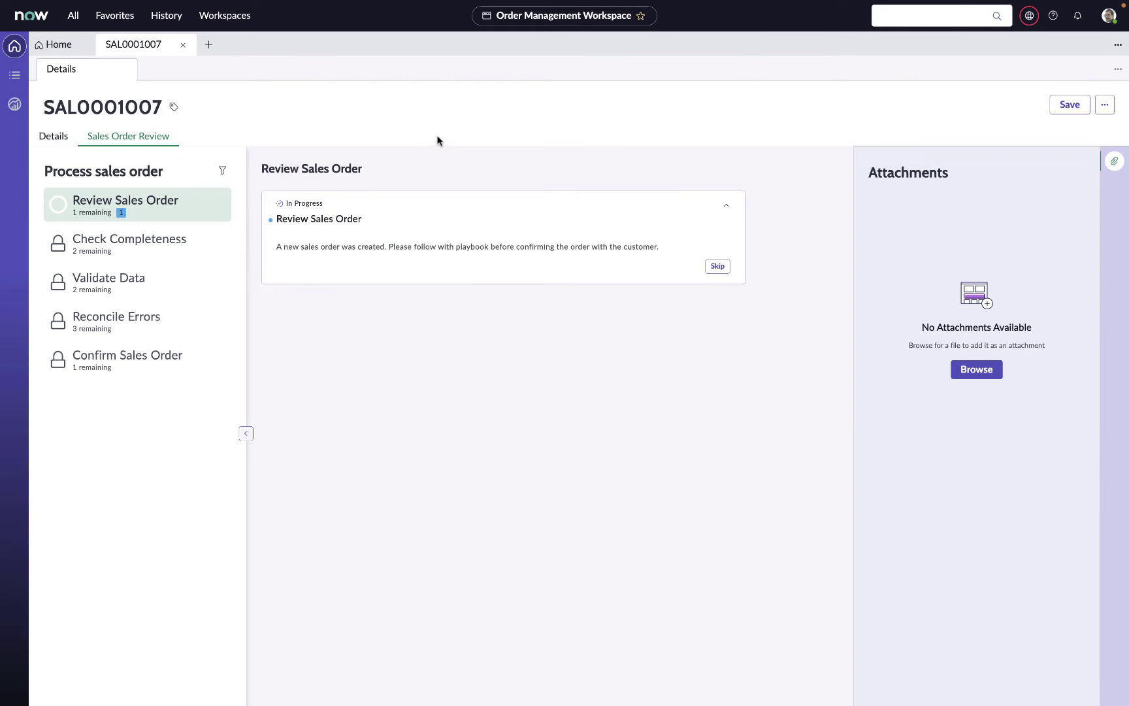
left_click(715, 268)
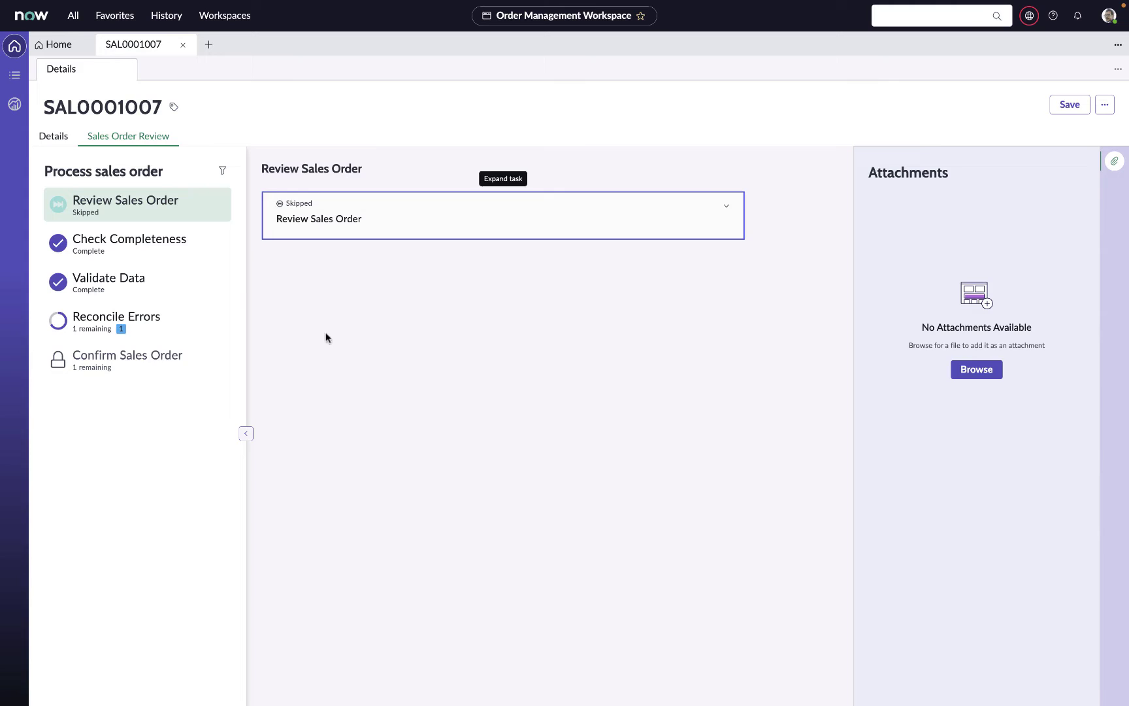
Step: Mark the Reconcile Errors unit price task complete and move to Confirm Sales Order
left_click(165, 318)
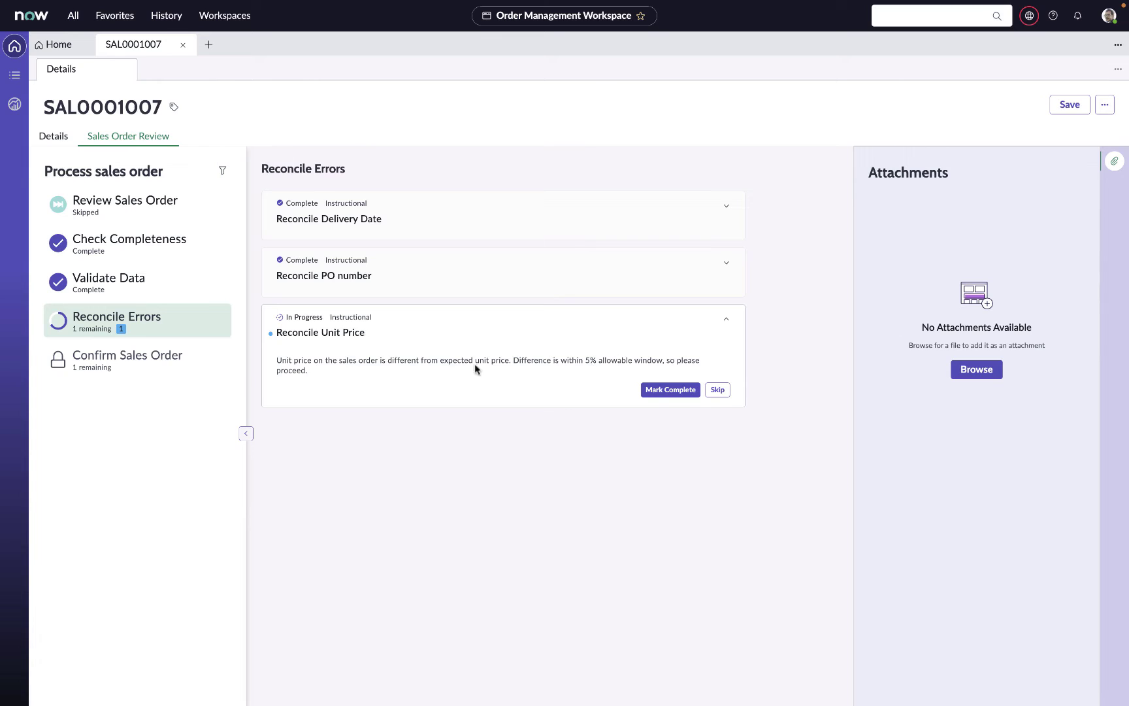
left_click(668, 390)
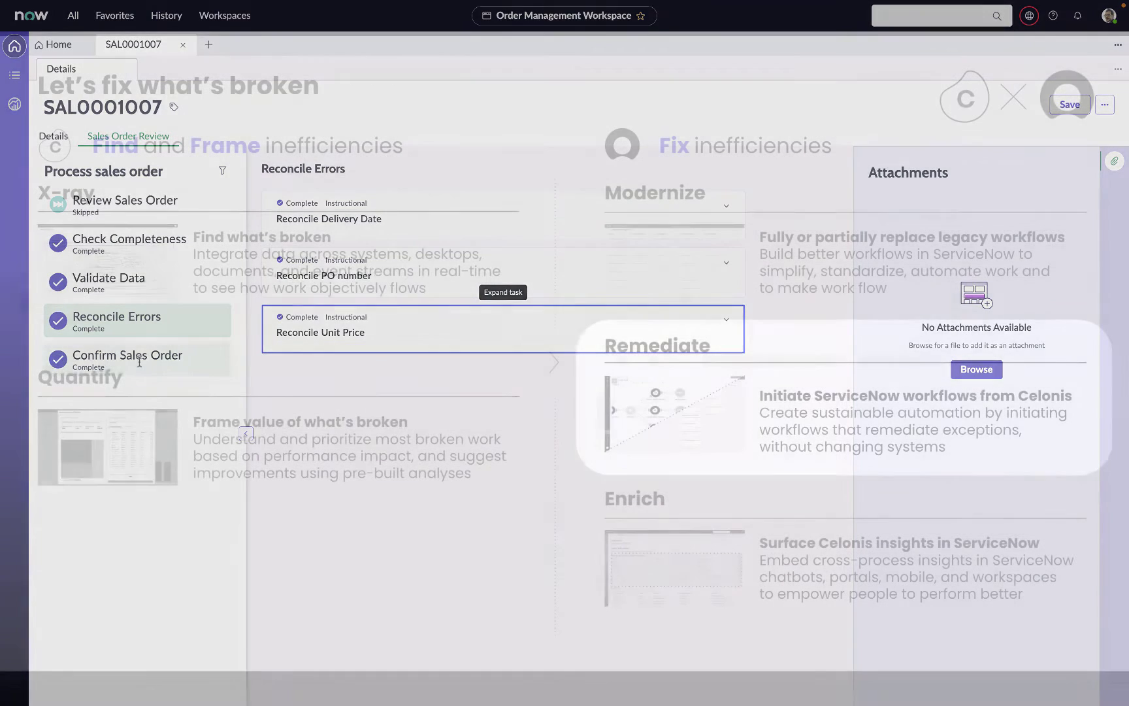
left_click(127, 356)
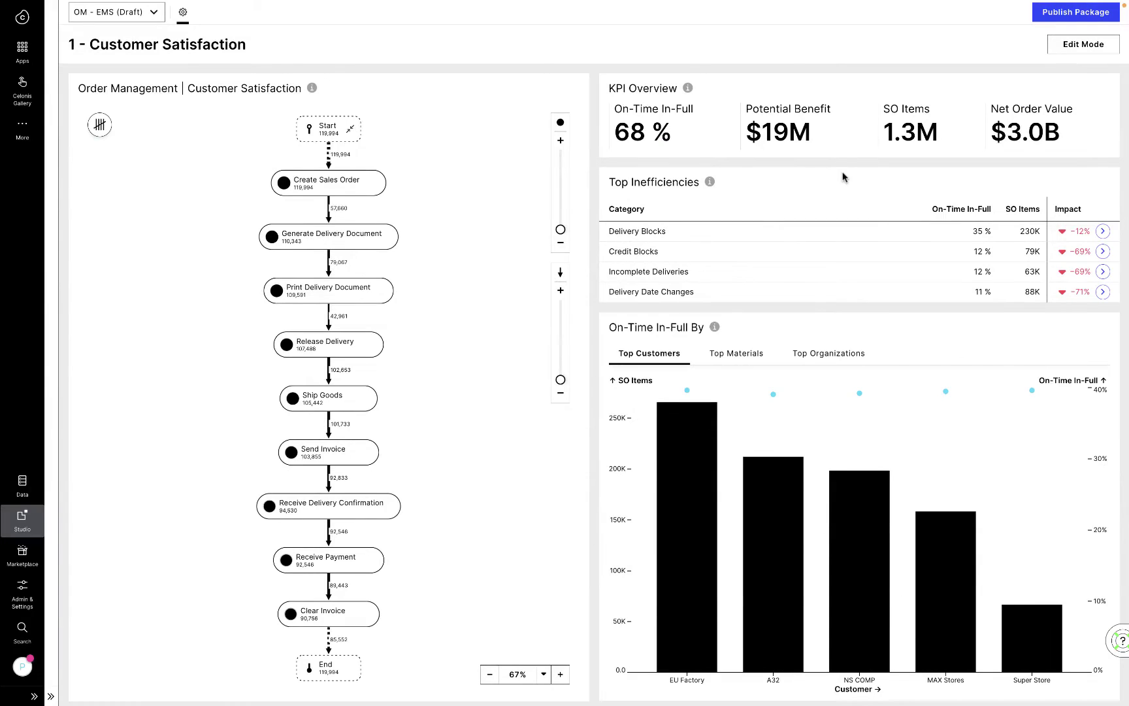
Step: Drill into the Credit Blocks row under Top Inefficiencies
left_click(703, 257)
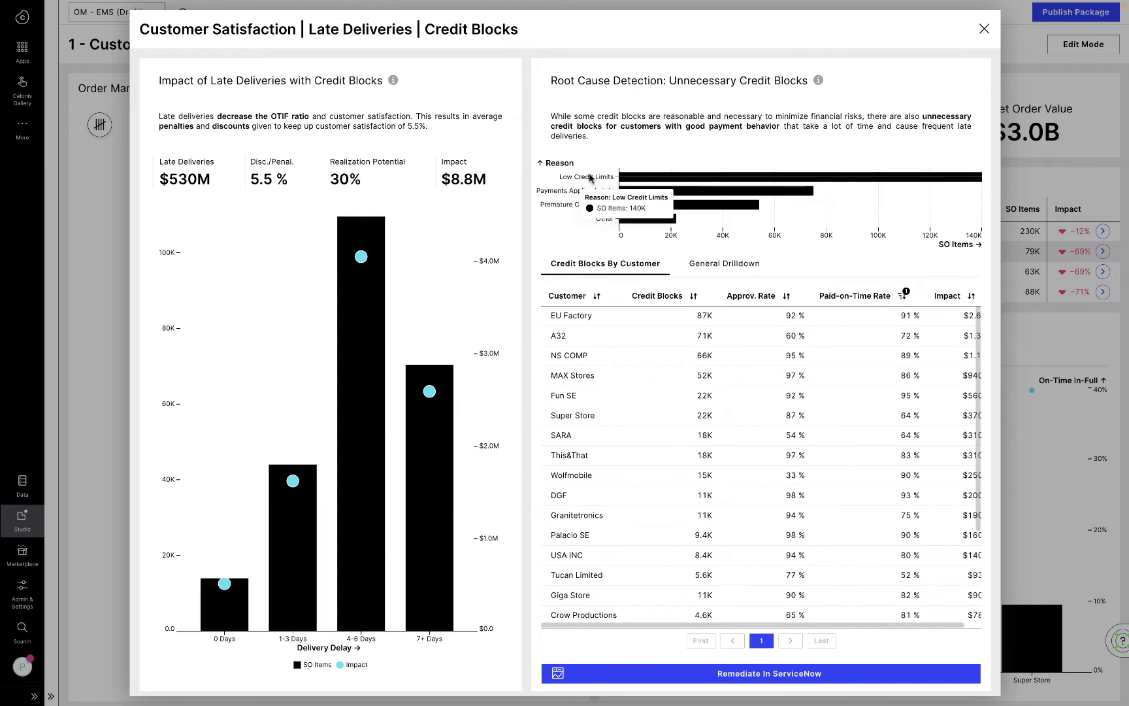
Step: Open the Credit Blocks action flow in Studio via Remediate In ServiceNow
mouse_move(590, 178)
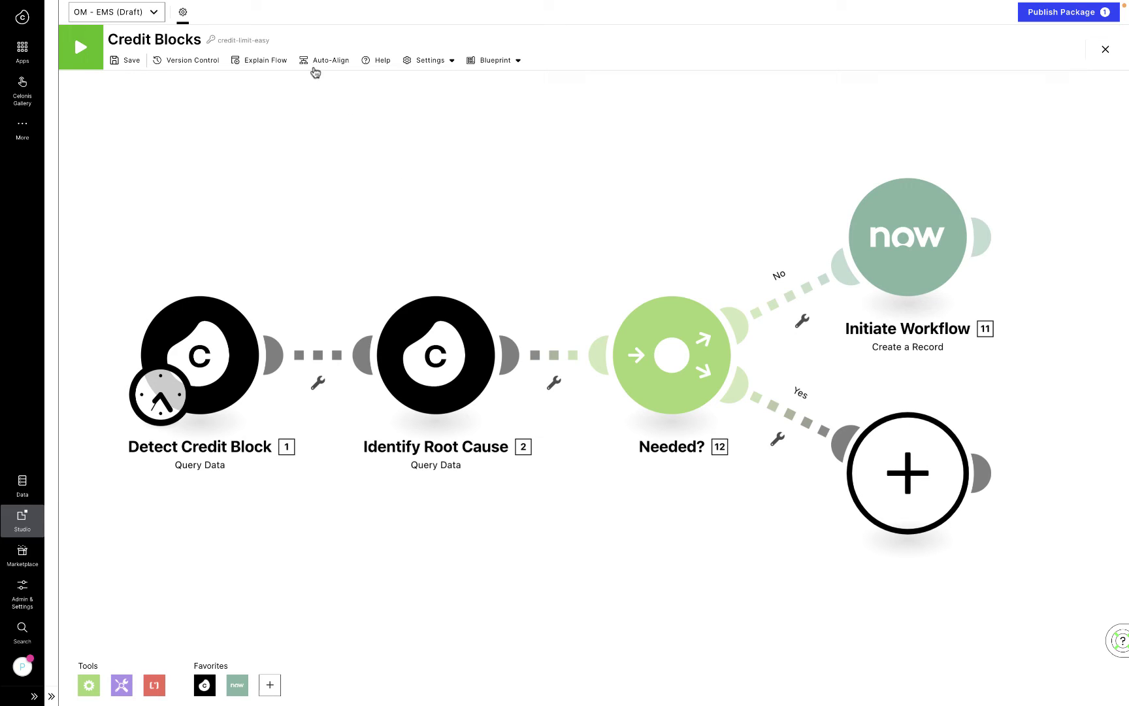
Step: Auto-align the Credit Blocks flow and play its Explain Flow walkthrough
left_click(312, 66)
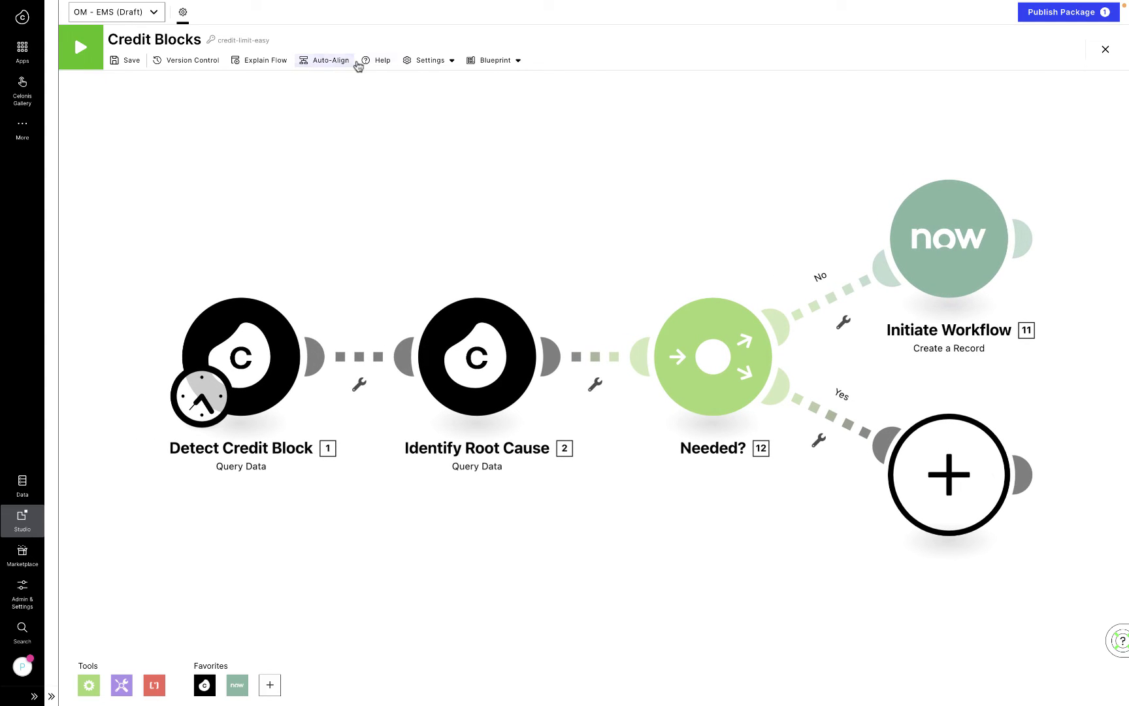
left_click(274, 63)
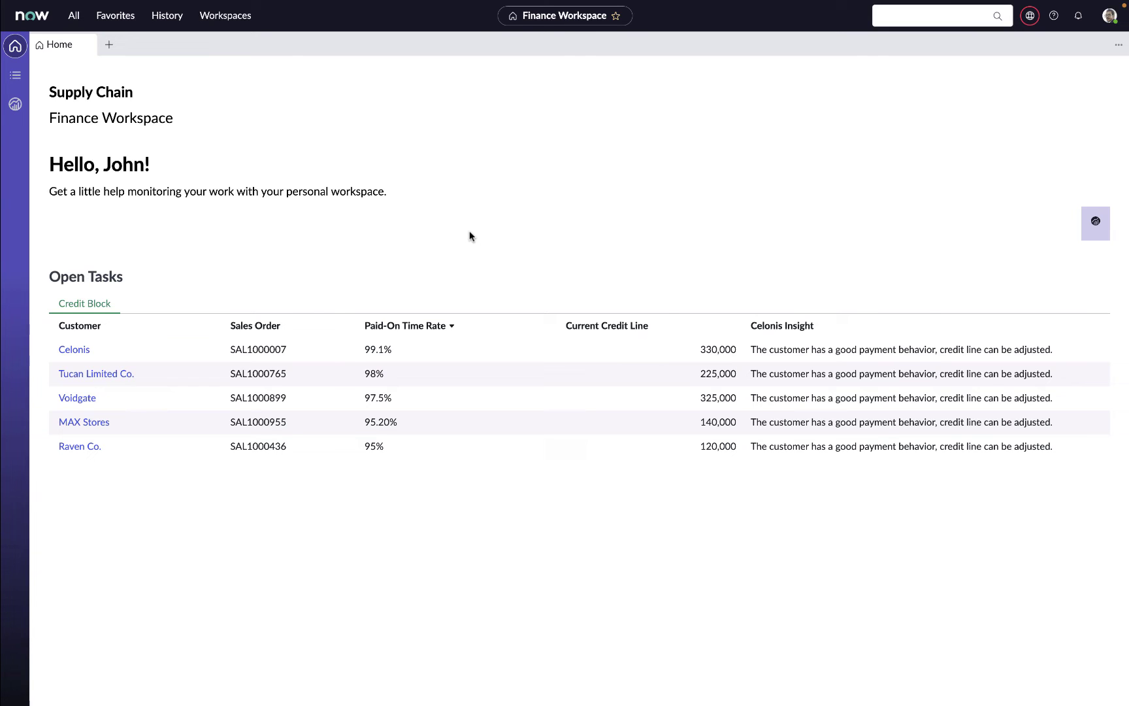
Step: Open Tucan Limited Co.'s credit block playbook and complete the Celonis insight review
left_click(116, 374)
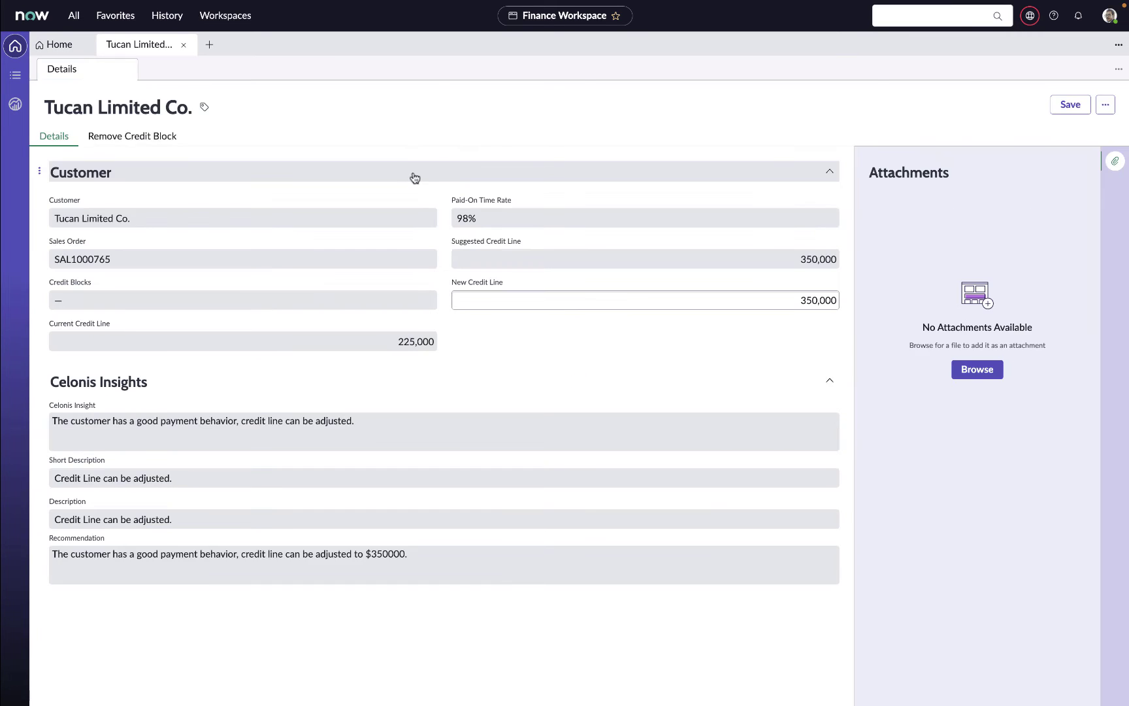
left_click(155, 136)
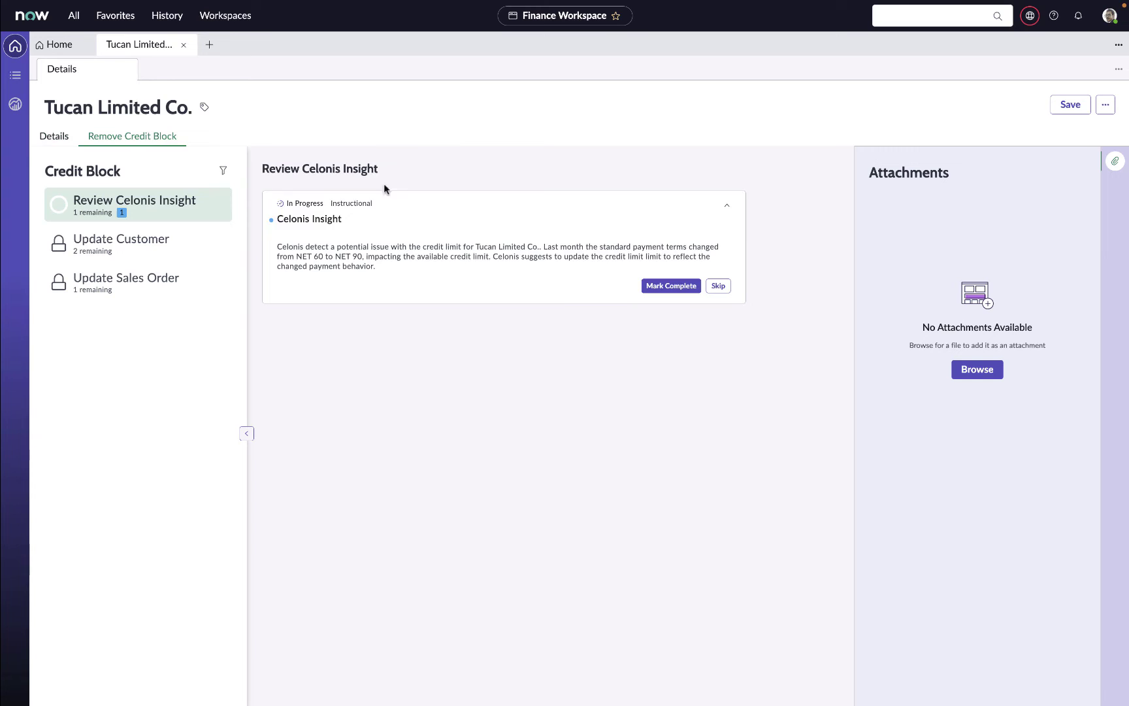
left_click(658, 288)
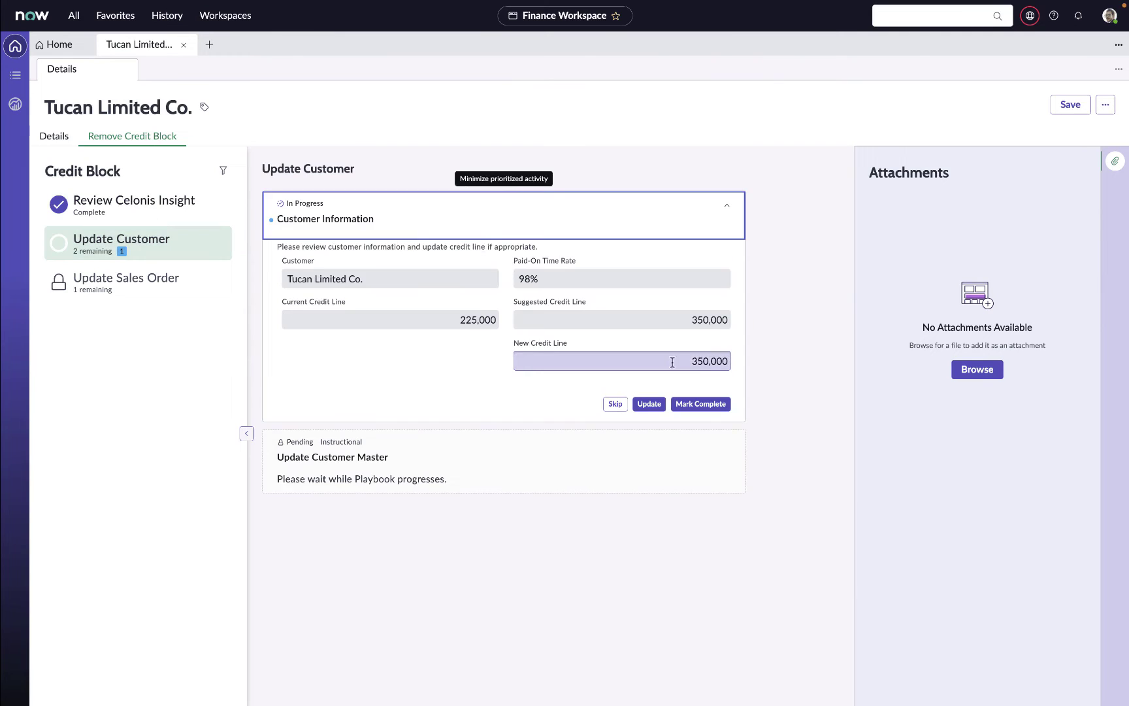
Step: Save the 350,000 credit line, complete the customer task, and remove the credit block
left_click(650, 403)
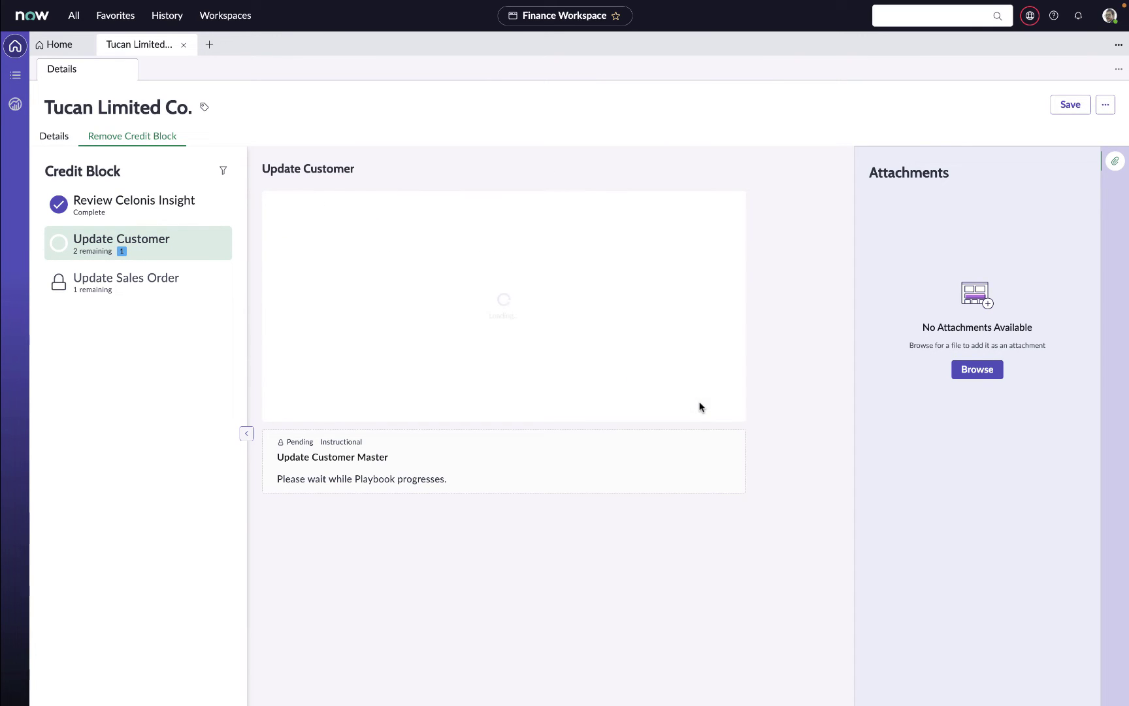
left_click(705, 403)
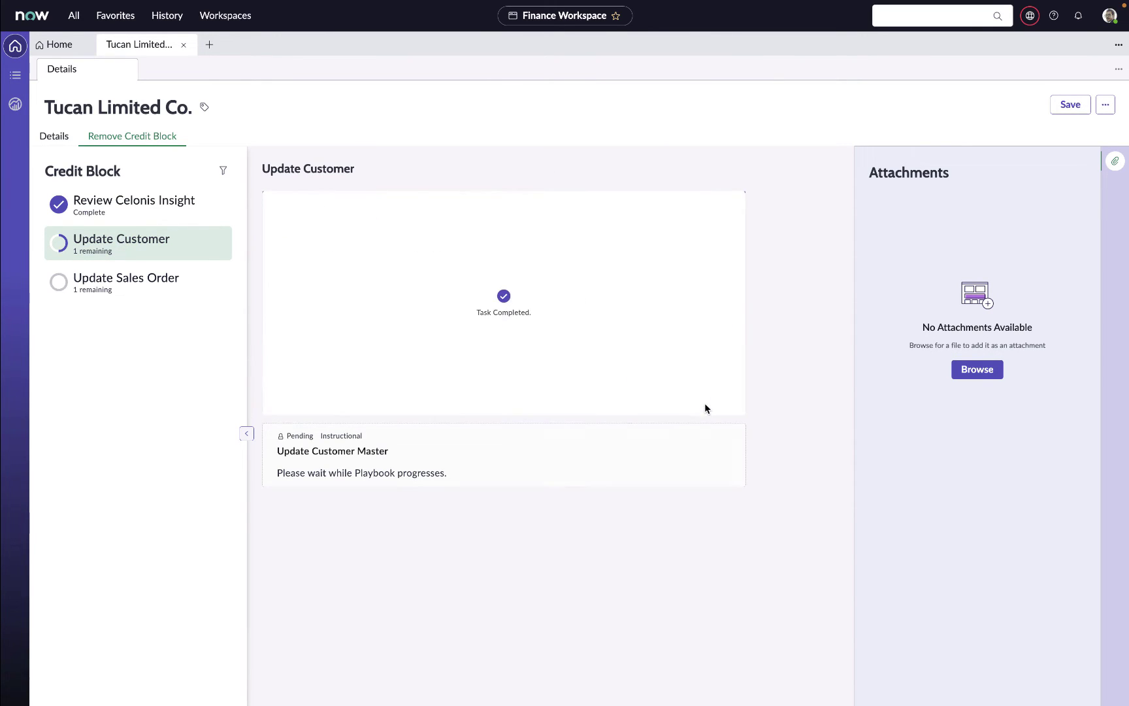
left_click(189, 283)
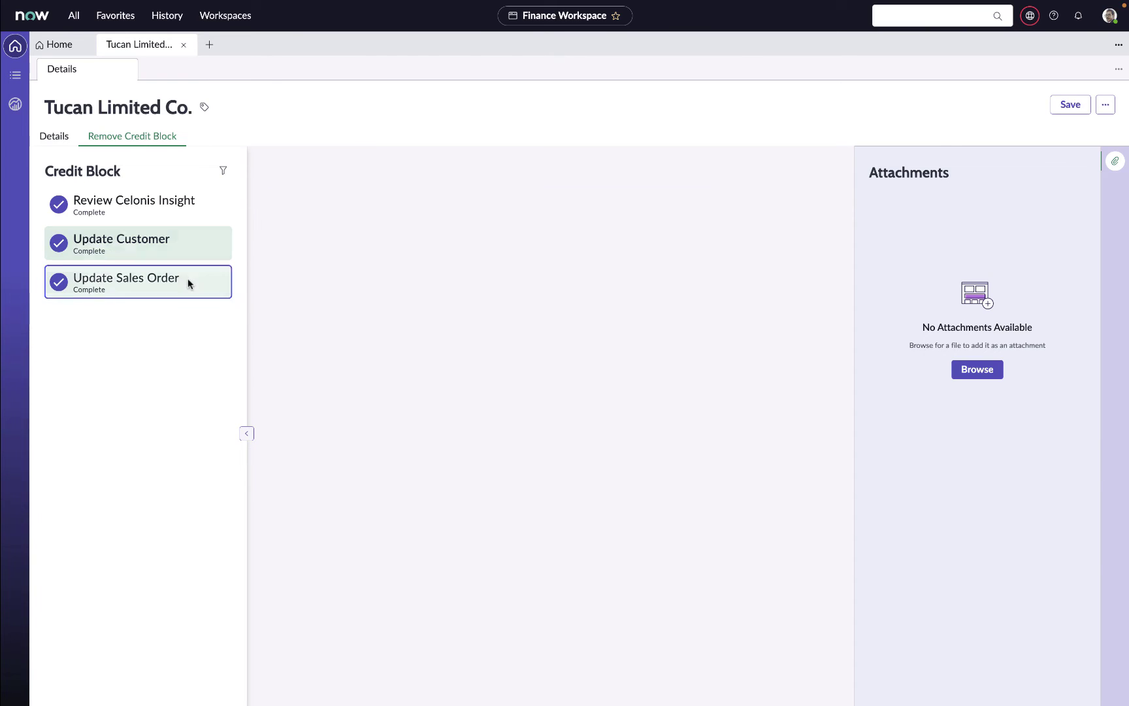
left_click(439, 230)
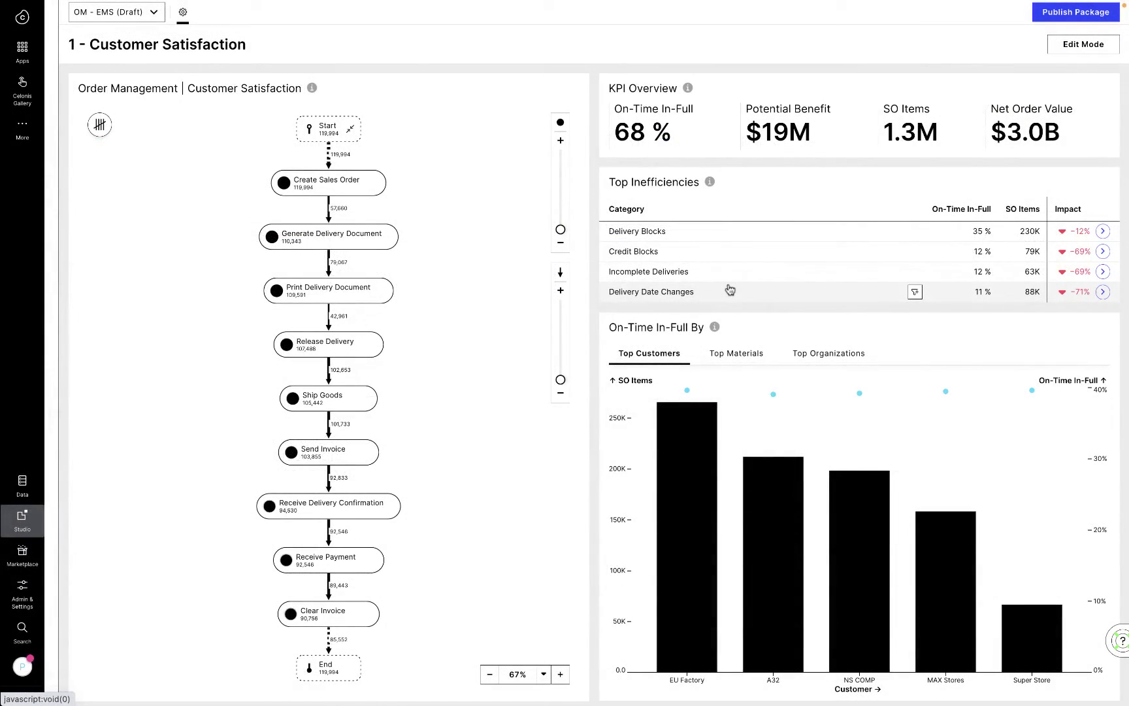
Step: Open the Delivery Date Changes detail from Top Inefficiencies
left_click(730, 290)
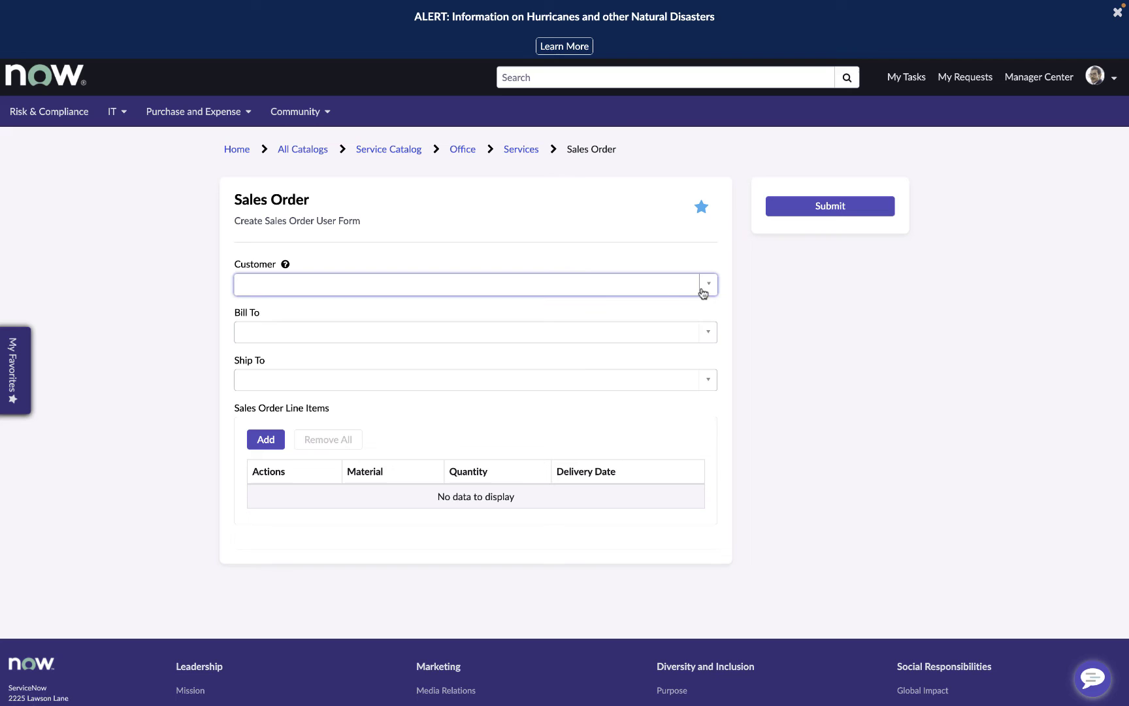
Step: Set customer Tucan Limited, first address for billing and second address for shipping
left_click(701, 292)
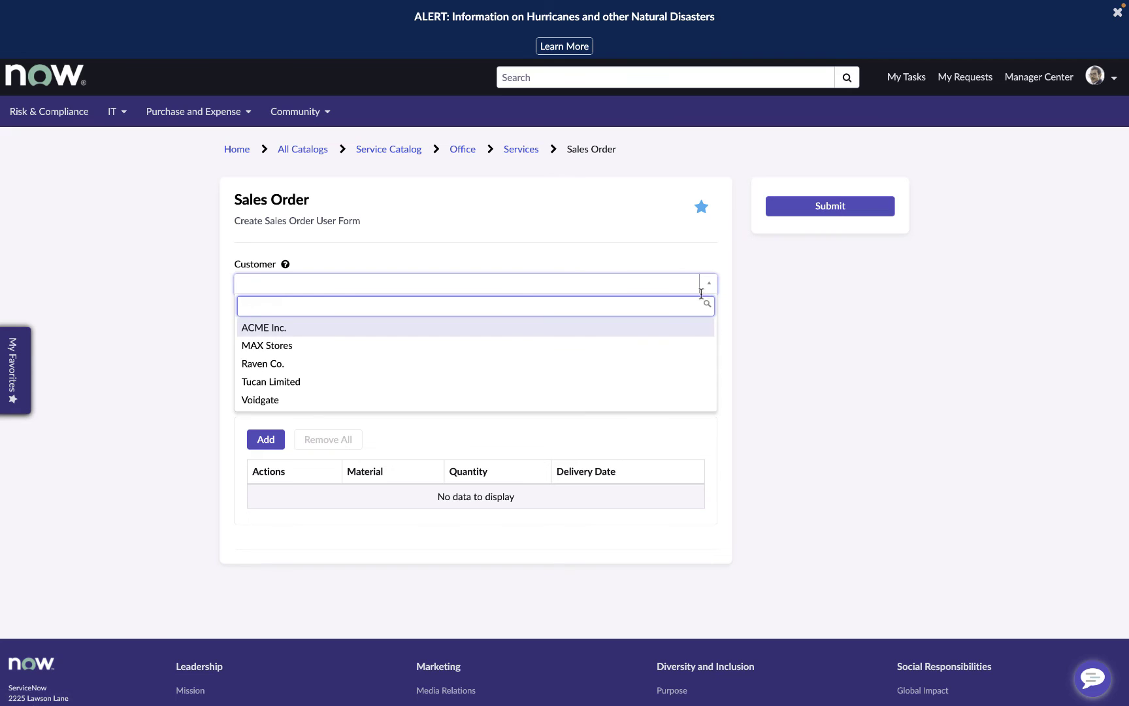
left_click(628, 384)
left_click(709, 333)
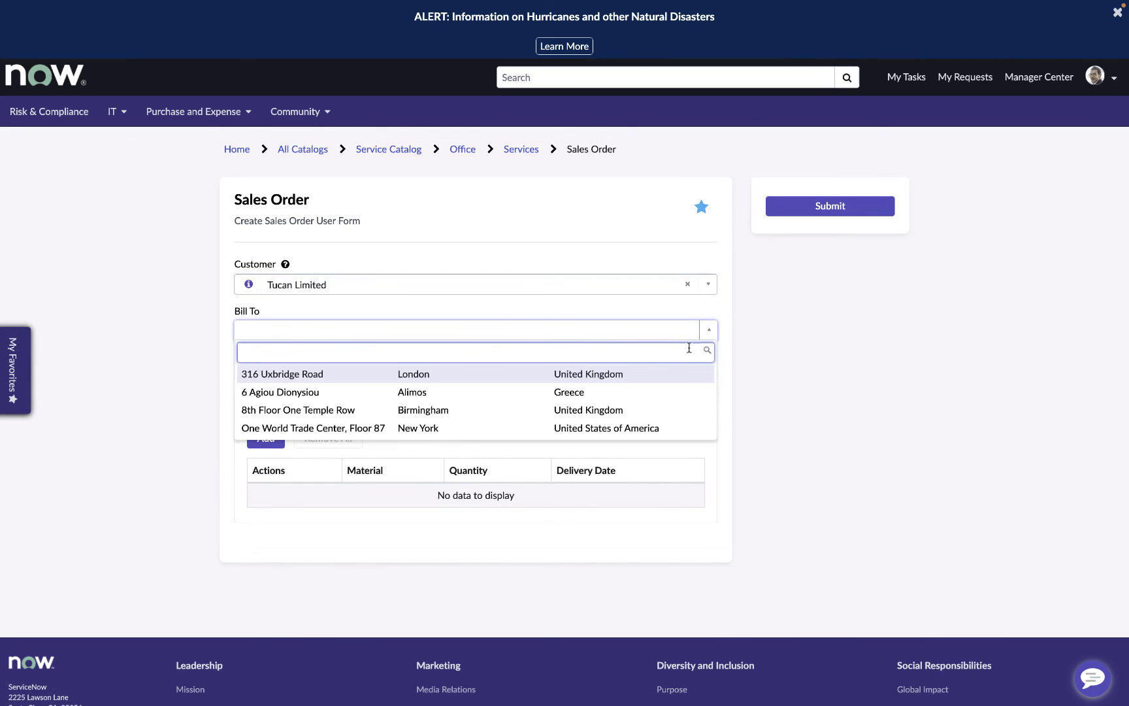
left_click(639, 379)
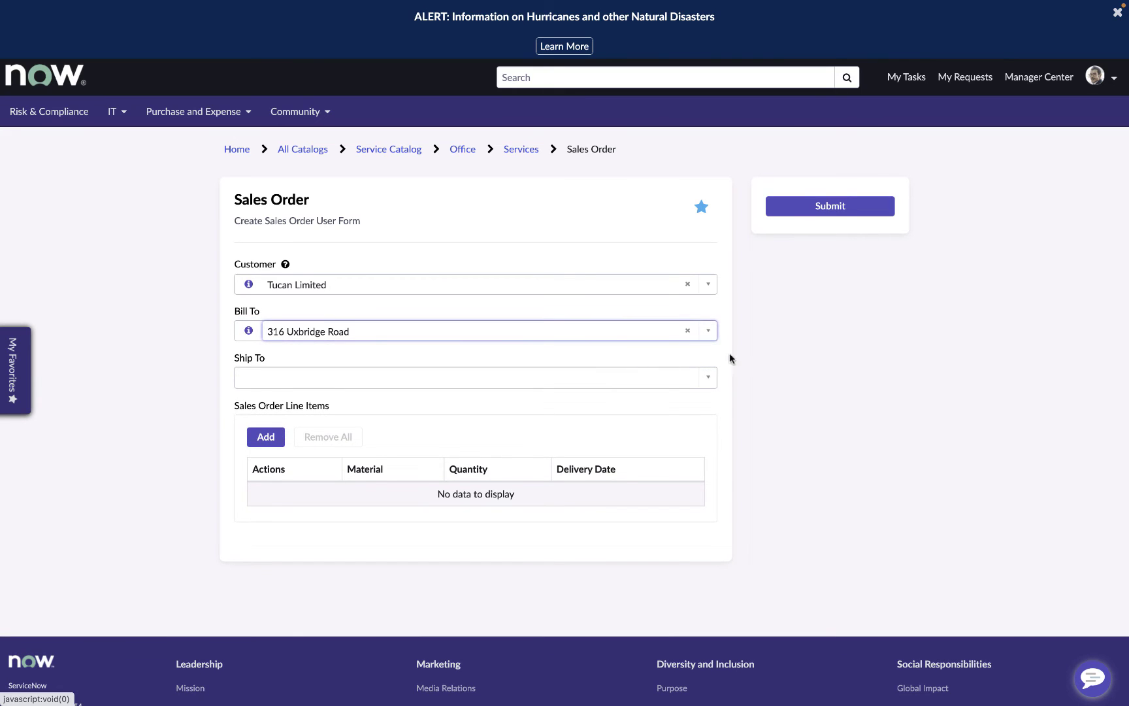
left_click(709, 378)
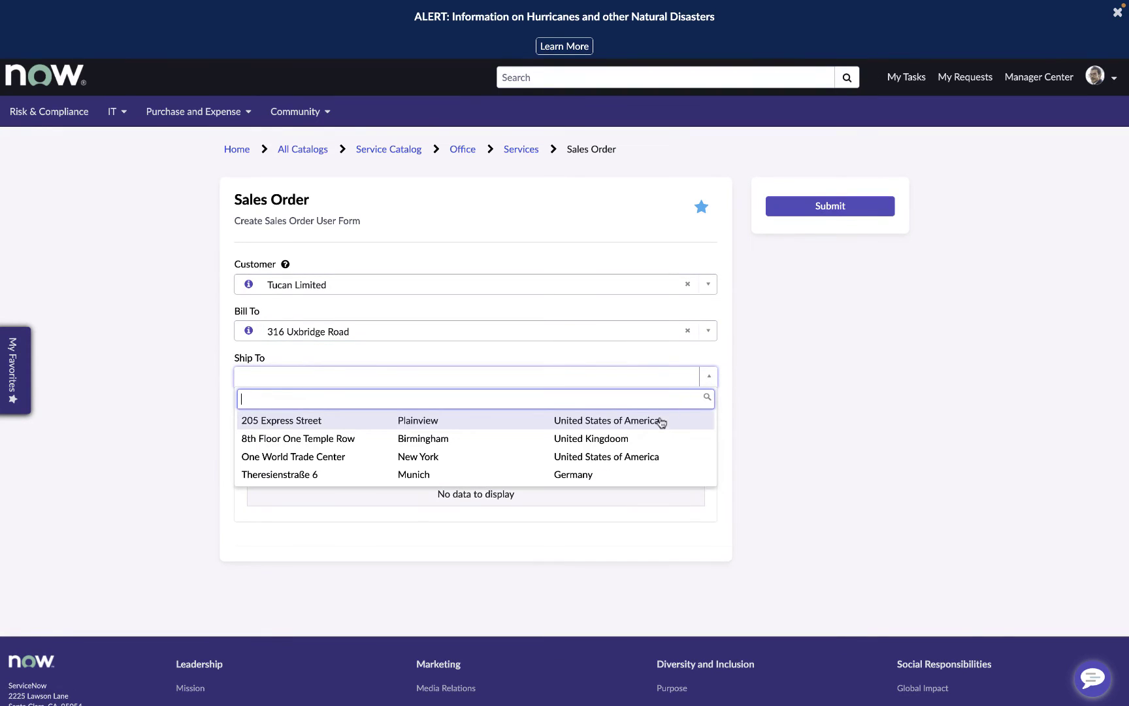
left_click(656, 439)
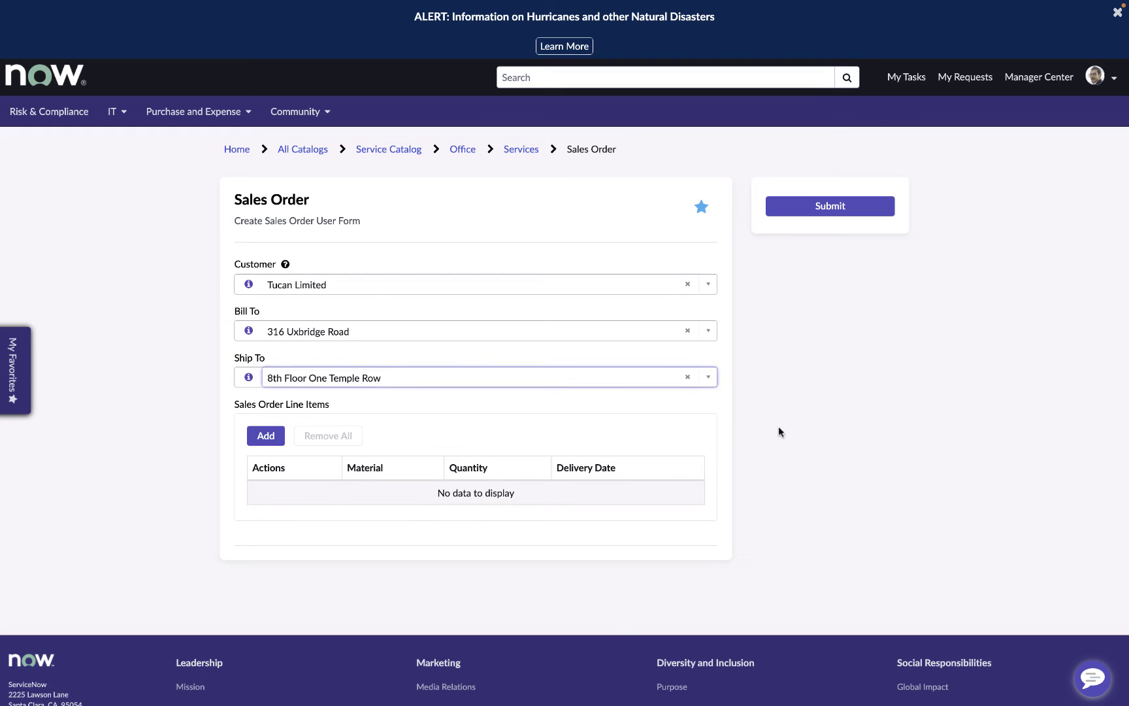
Step: Start a line item for 100 Lenovo P540 Notebooks with an April 30 delivery date
left_click(278, 439)
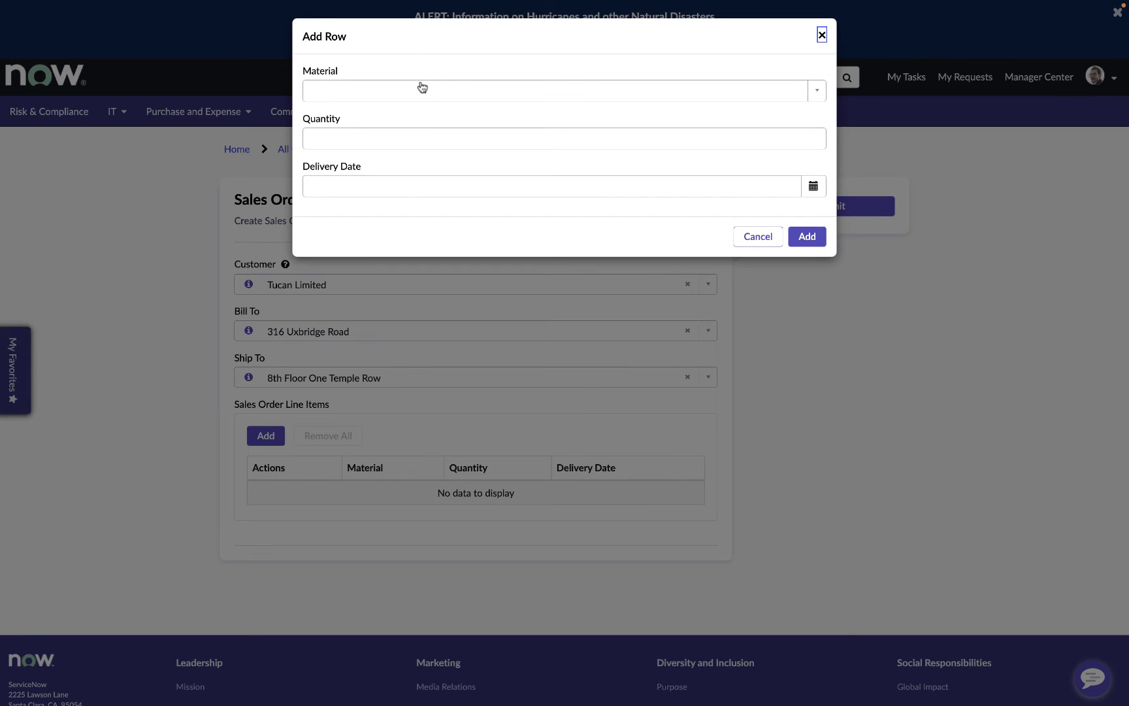
left_click(421, 90)
left_click(406, 151)
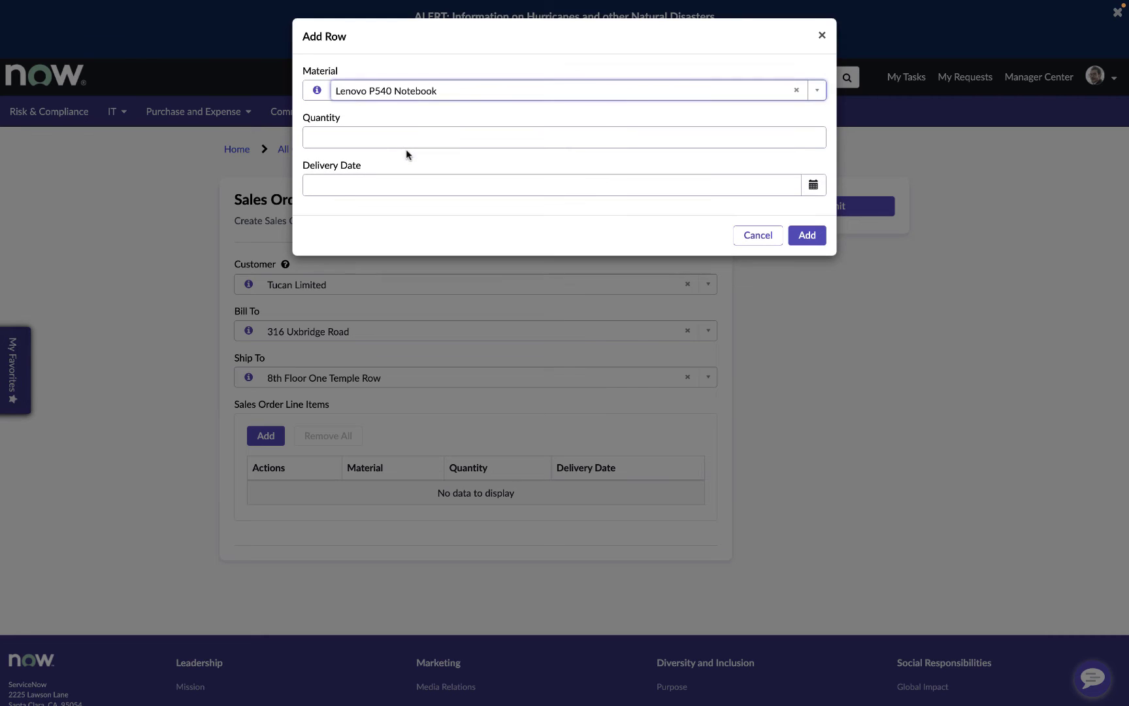
left_click(392, 142)
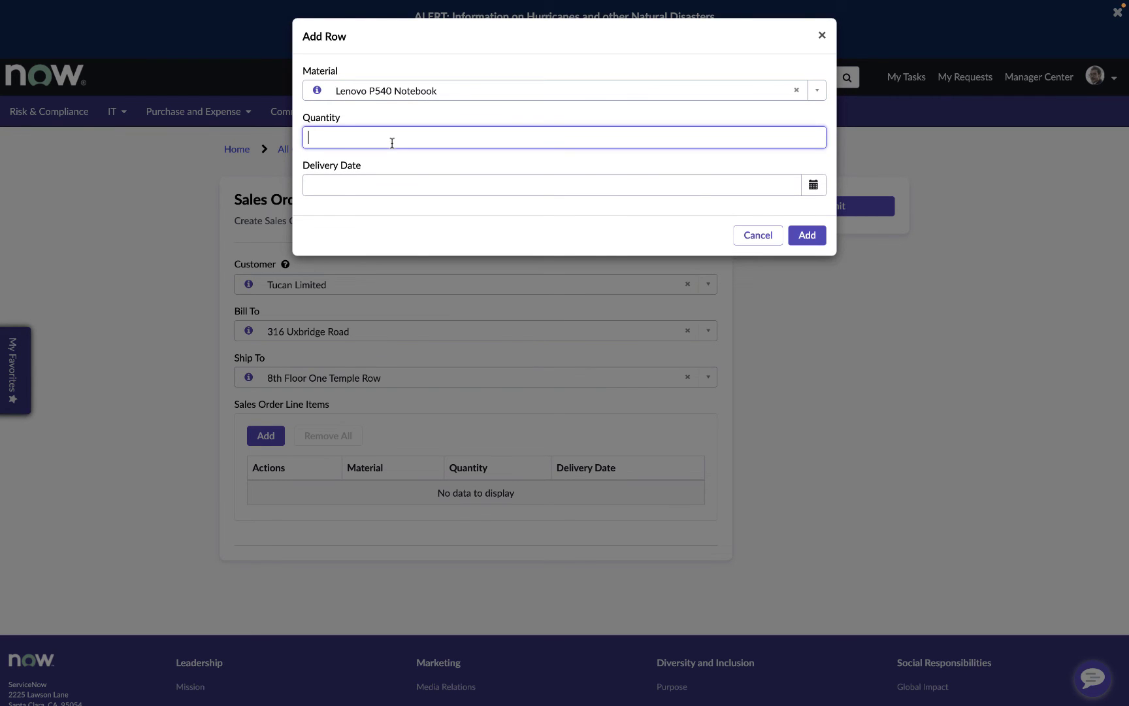
type("100")
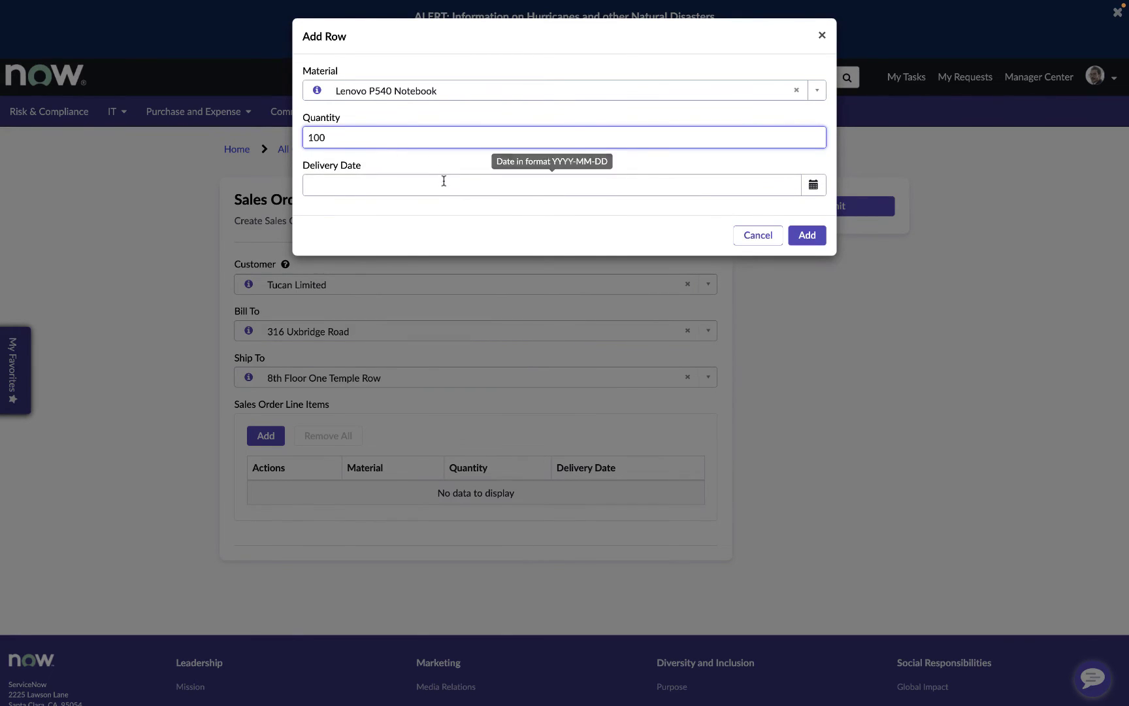
left_click(444, 183)
left_click(804, 190)
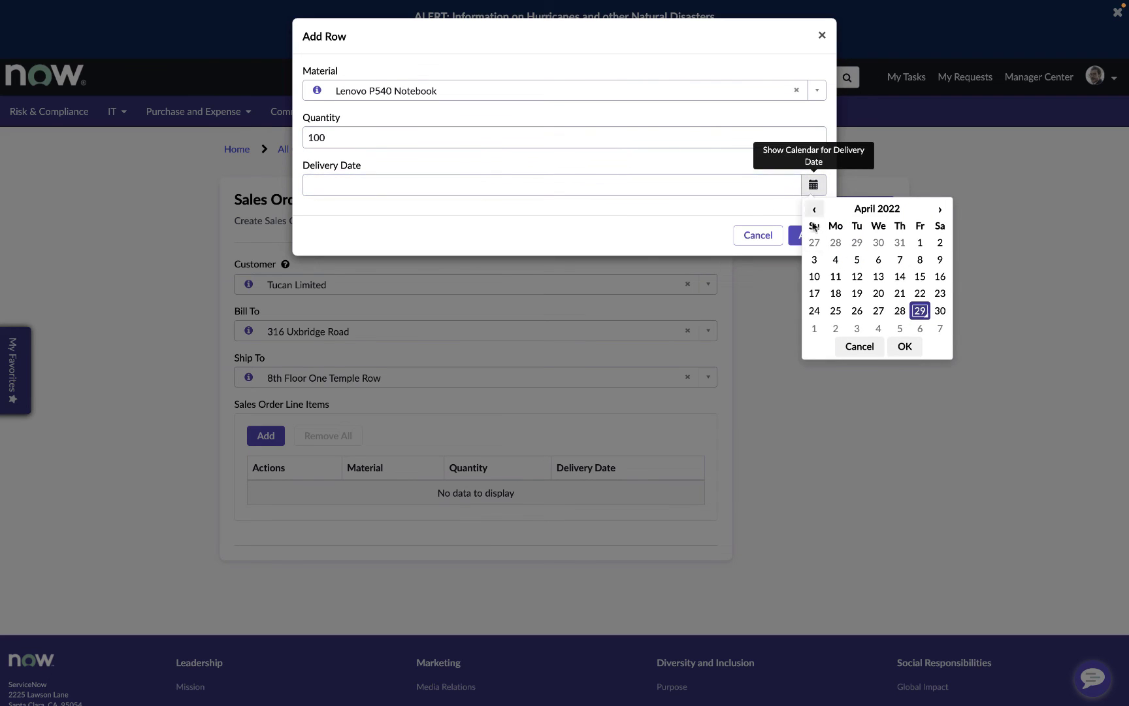
left_click(939, 311)
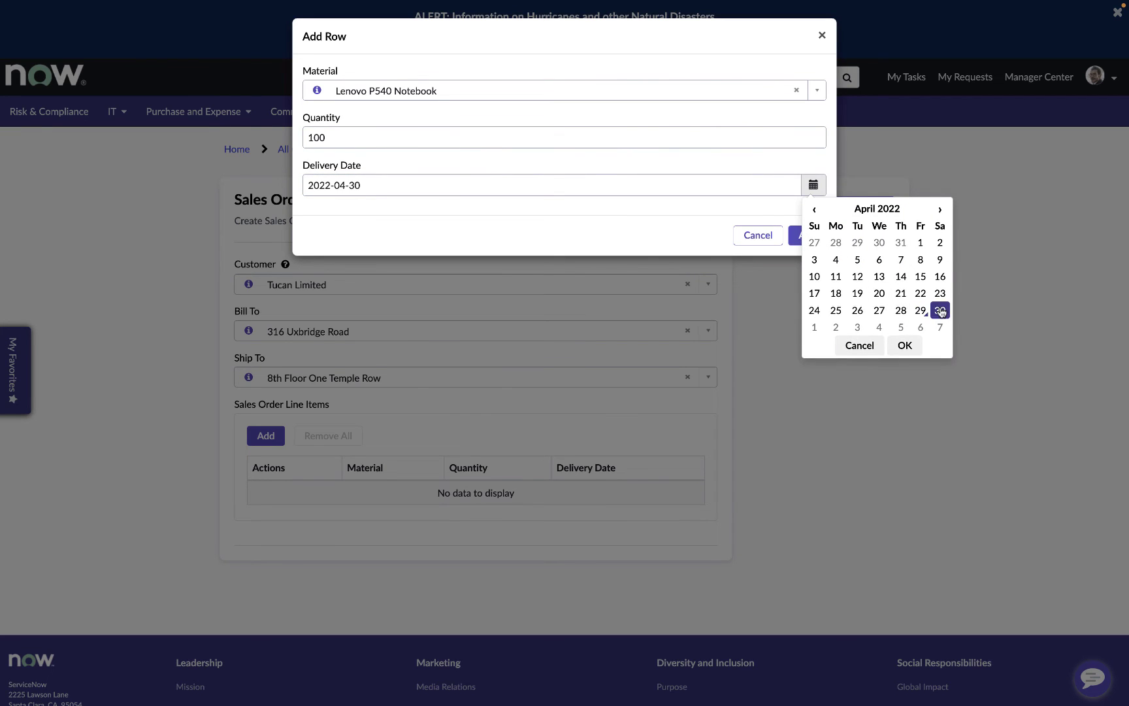
left_click(905, 345)
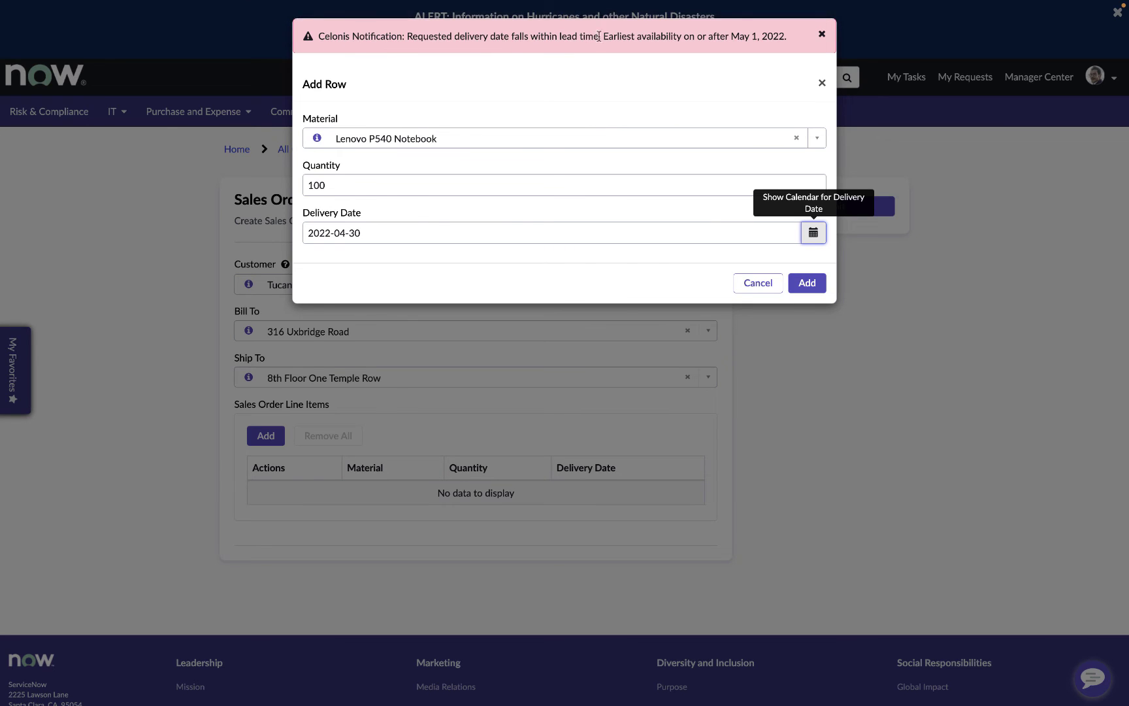
Step: Change the delivery date to 2022-05-02, add the line item, and submit the order
left_click(812, 236)
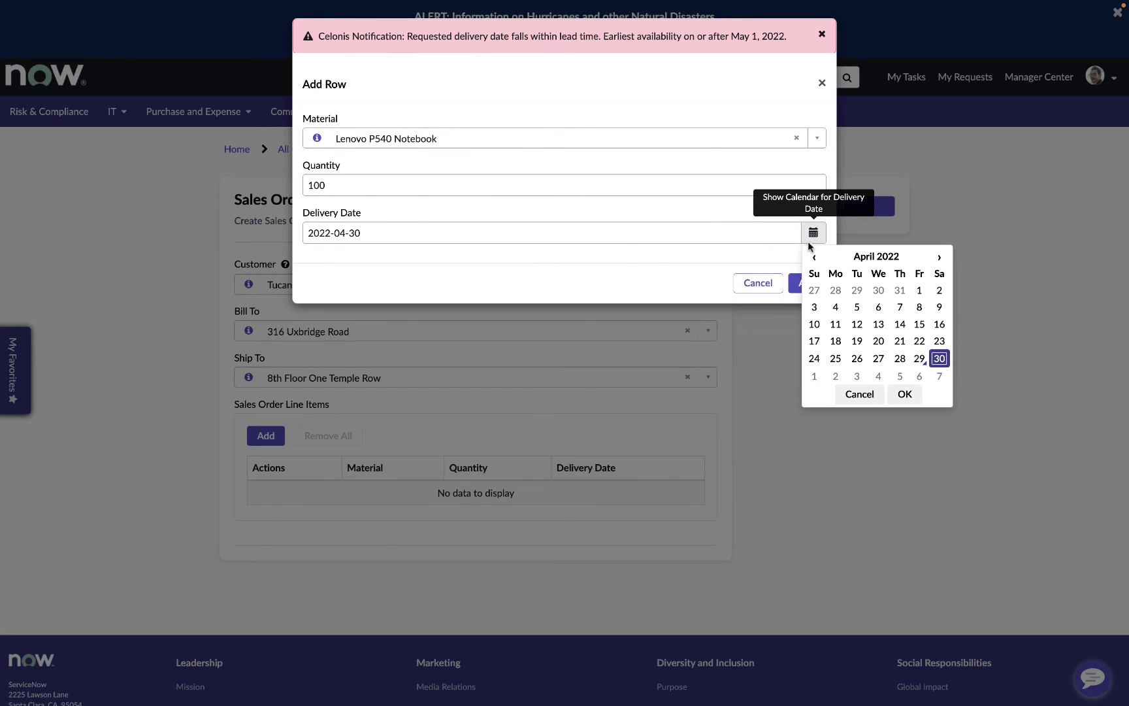
left_click(814, 375)
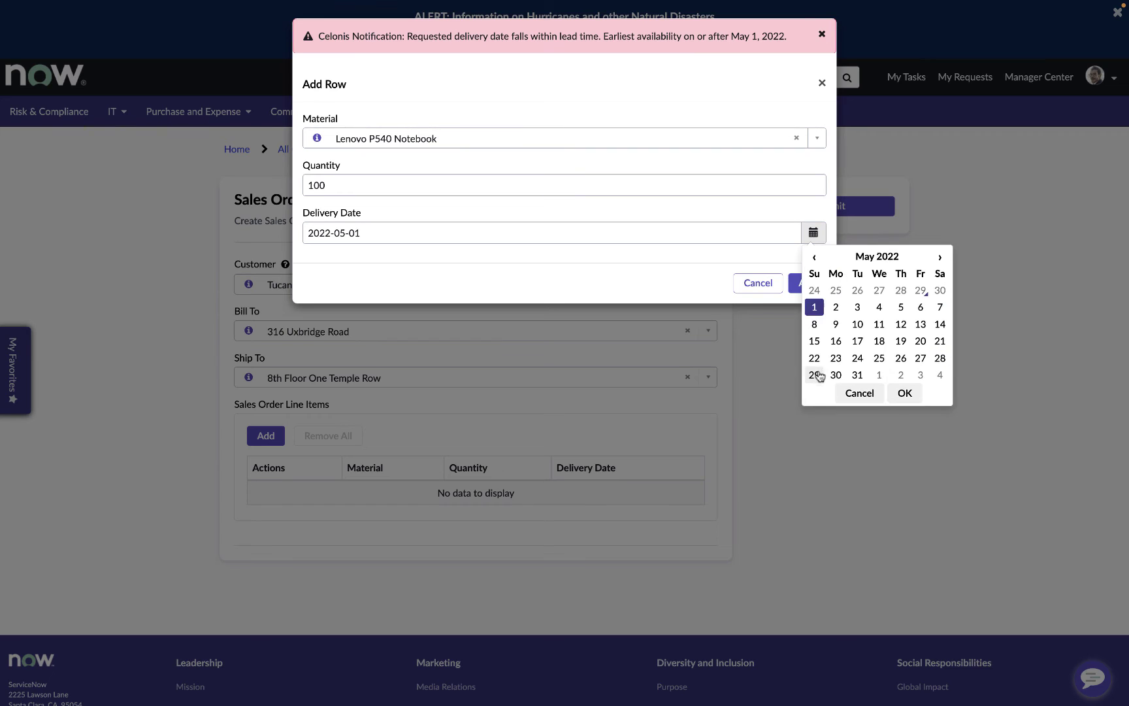
left_click(832, 307)
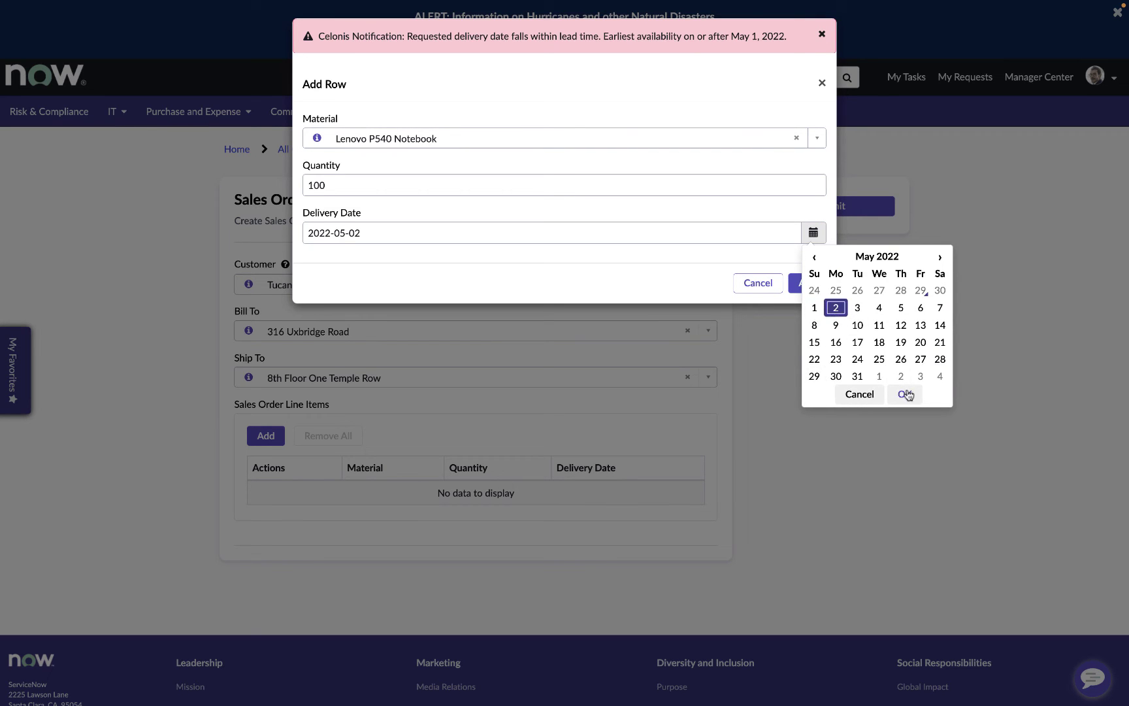
left_click(905, 394)
left_click(810, 282)
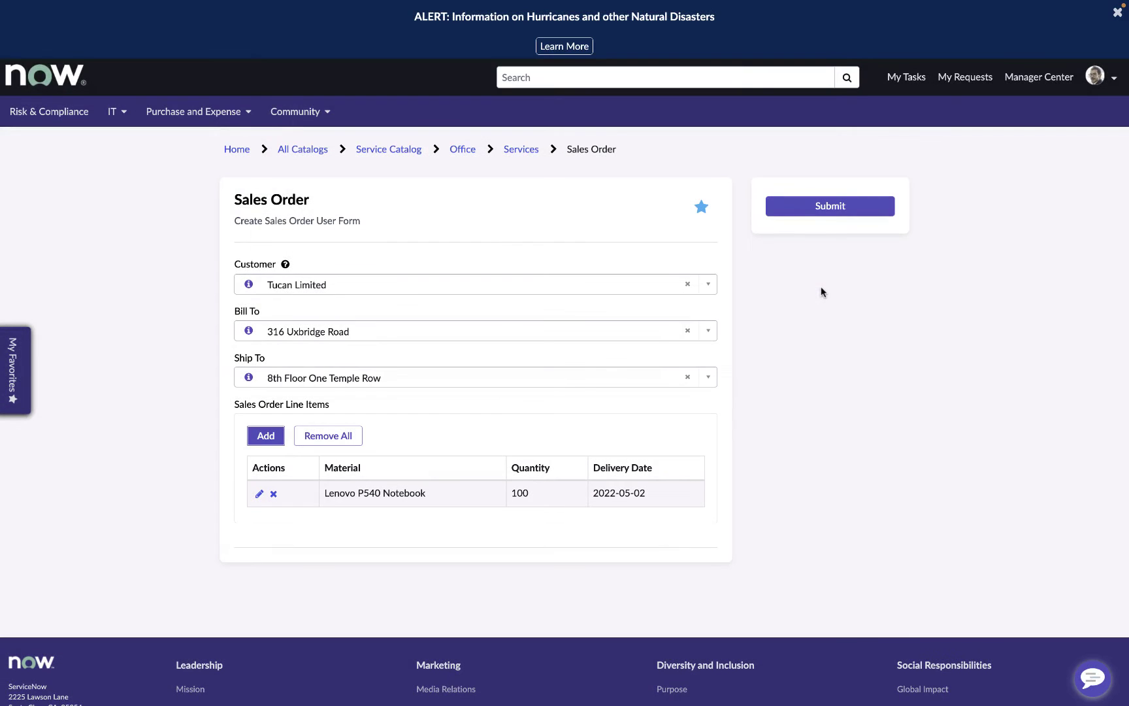
left_click(839, 209)
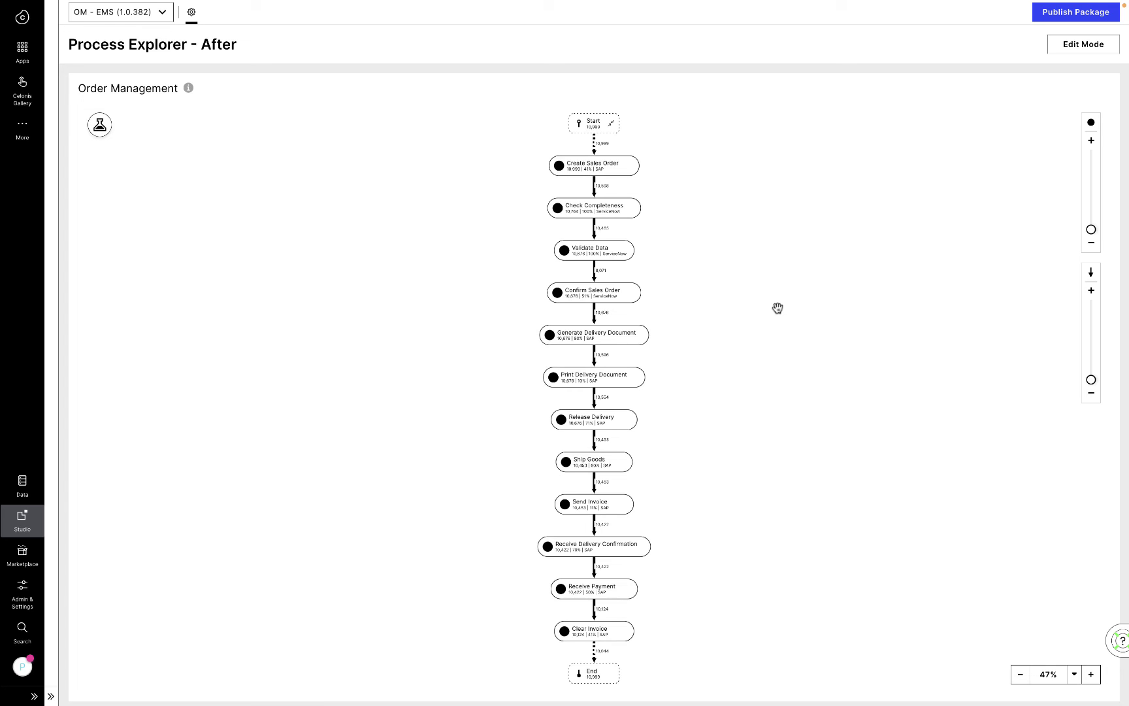
Step: Zoom in and max out the Activities and Connections sliders in Process Explorer - After
scroll(711, 250, "up", 3)
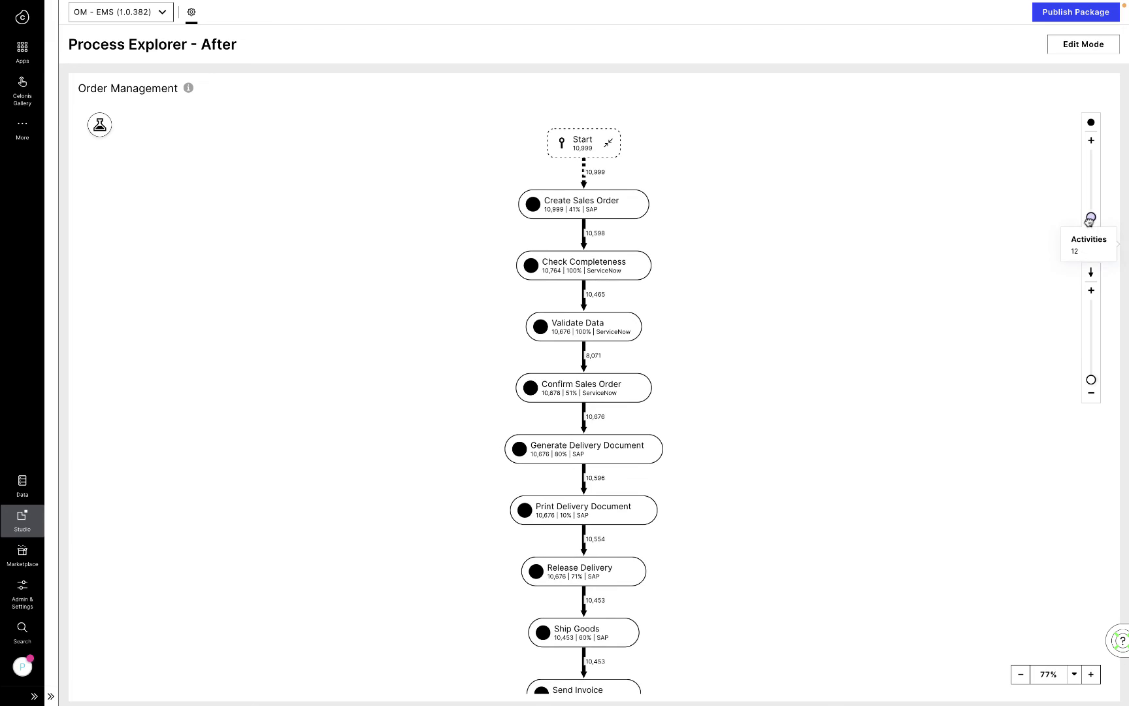
left_click_drag(1091, 230, 1090, 155)
left_click_drag(1089, 381, 1091, 305)
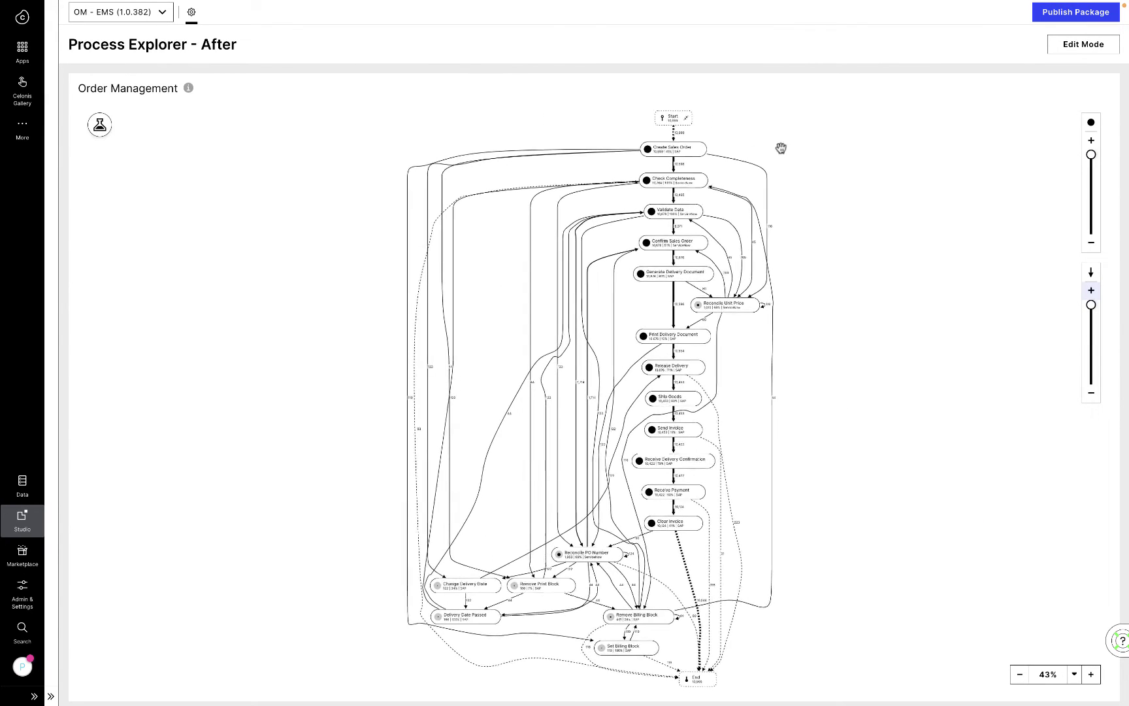